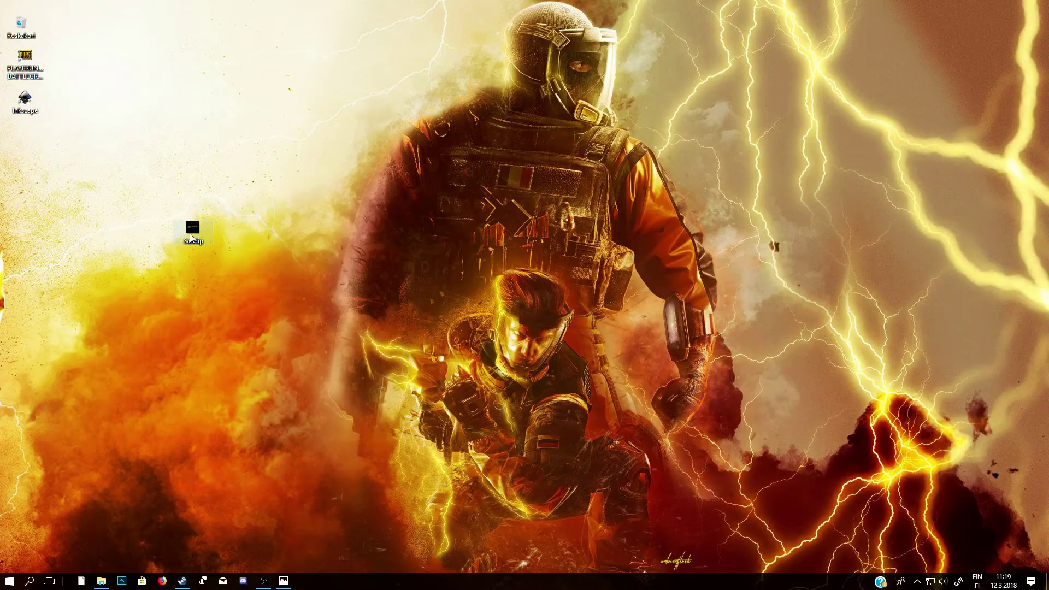
View the Sandip photo full screen, zooming into the handwriting and back out
double_click(189, 232)
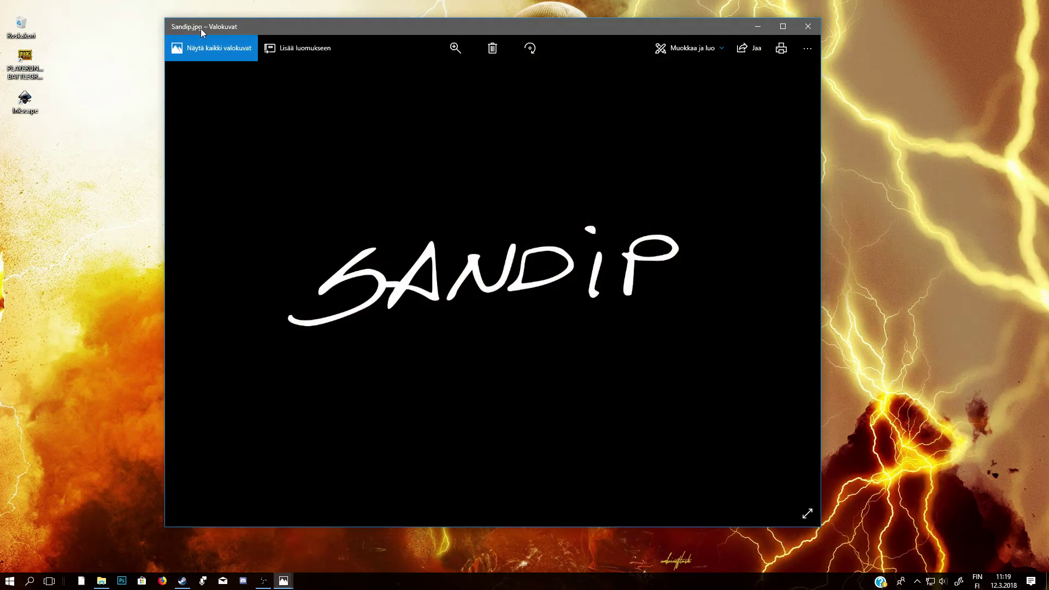
click(782, 27)
click(486, 31)
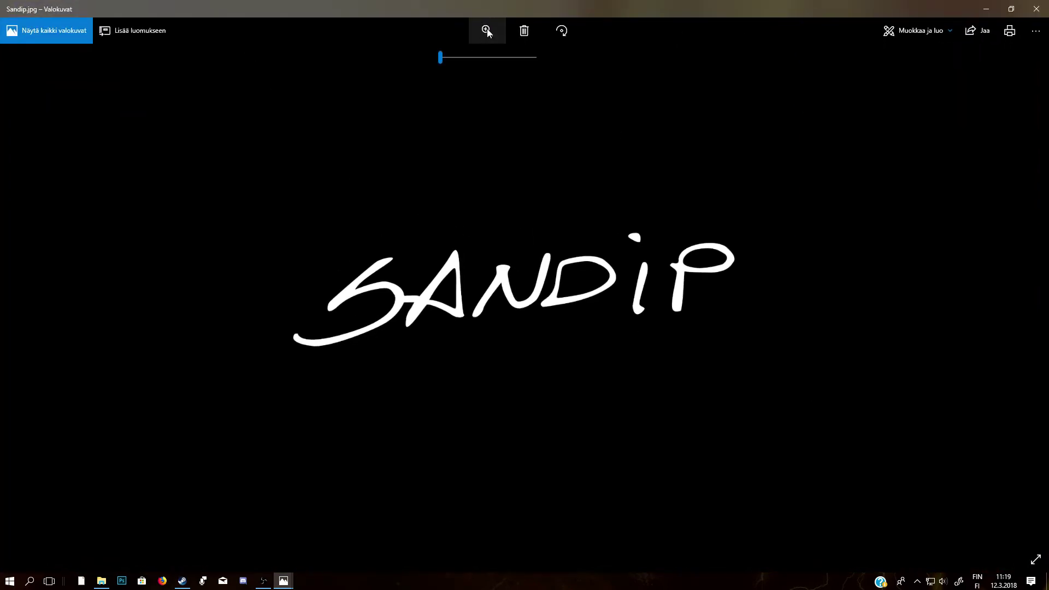
drag(440, 59, 538, 65)
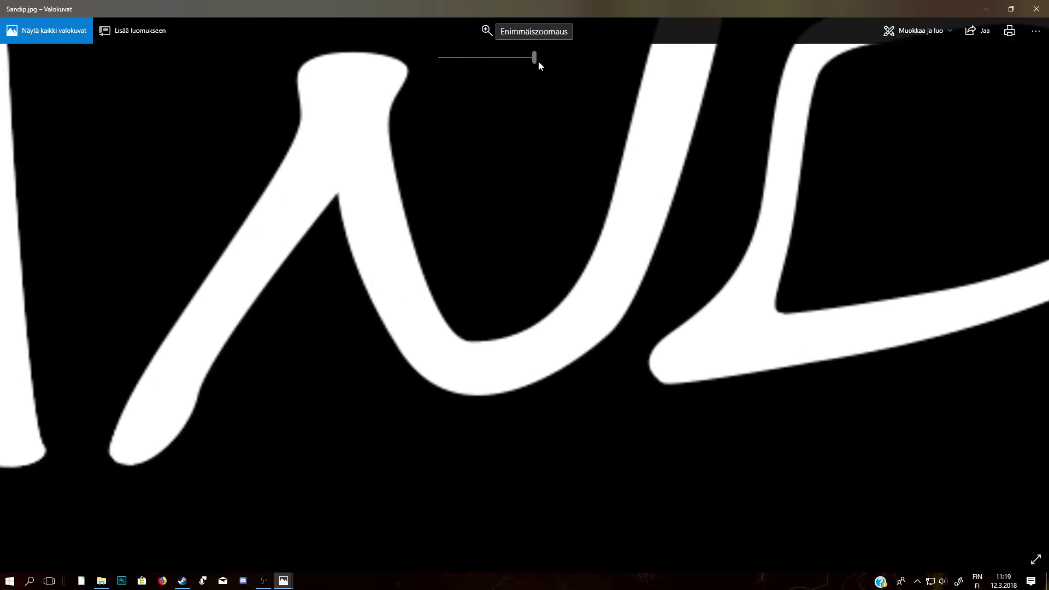
drag(537, 59, 427, 75)
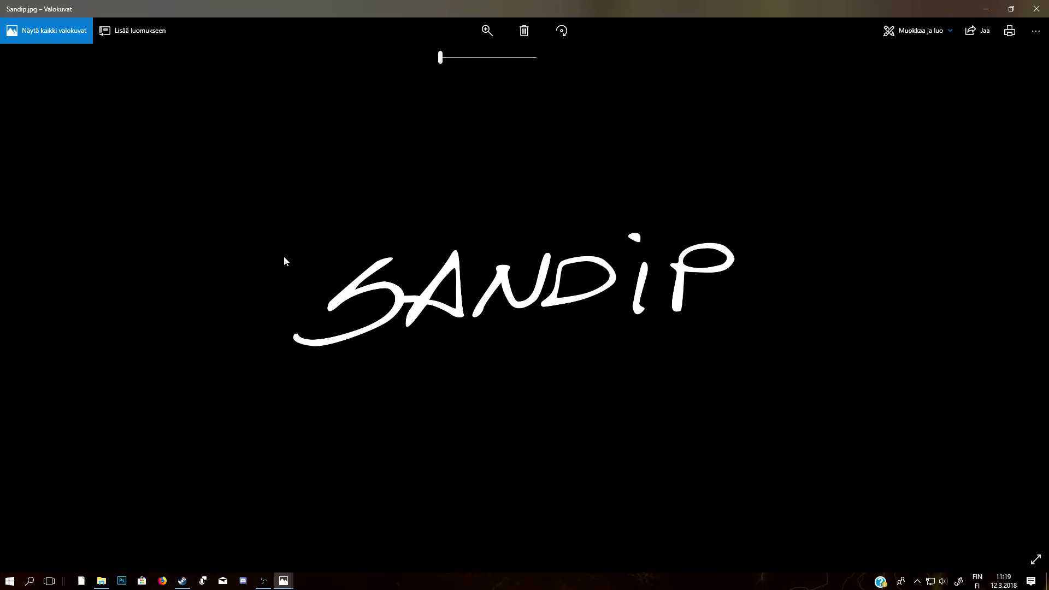
Hide the photo viewer and launch Inkscape on a new blank document
click(986, 8)
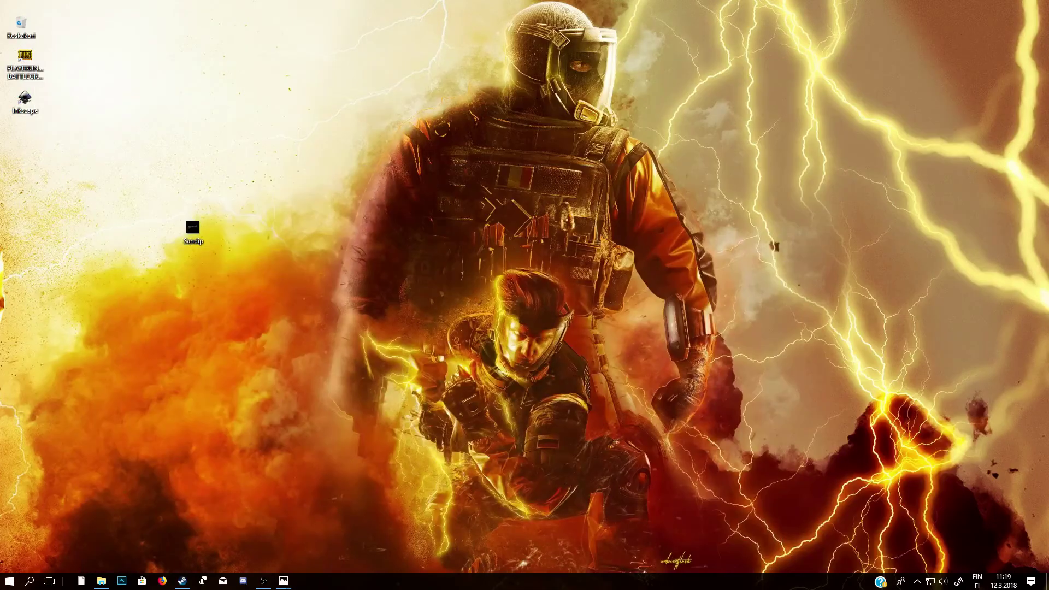
double_click(25, 100)
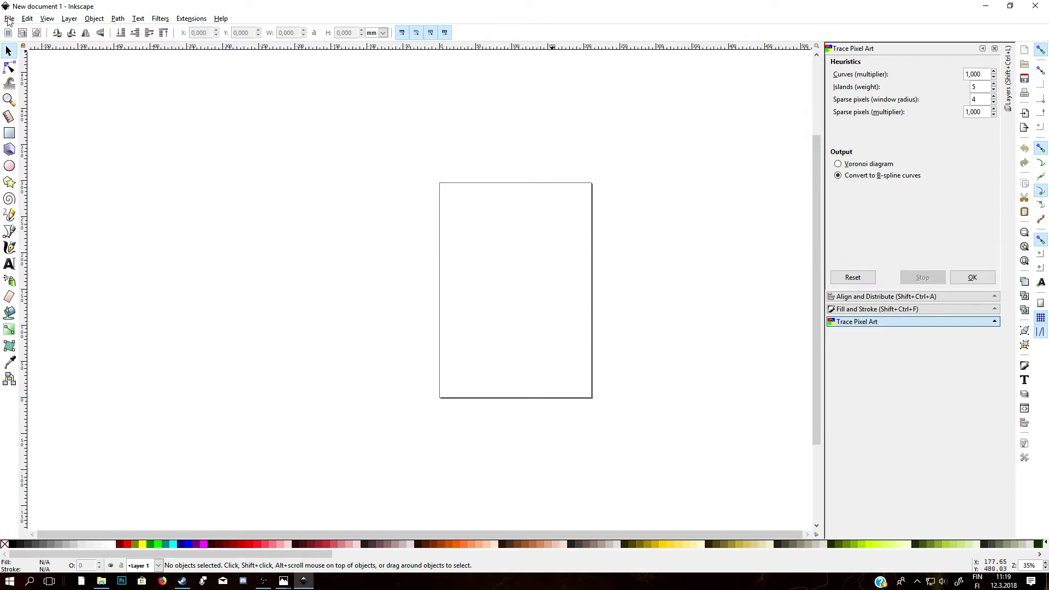
click(9, 22)
Open Sandip.jpg from the Desktop and import it as an embedded image
click(19, 55)
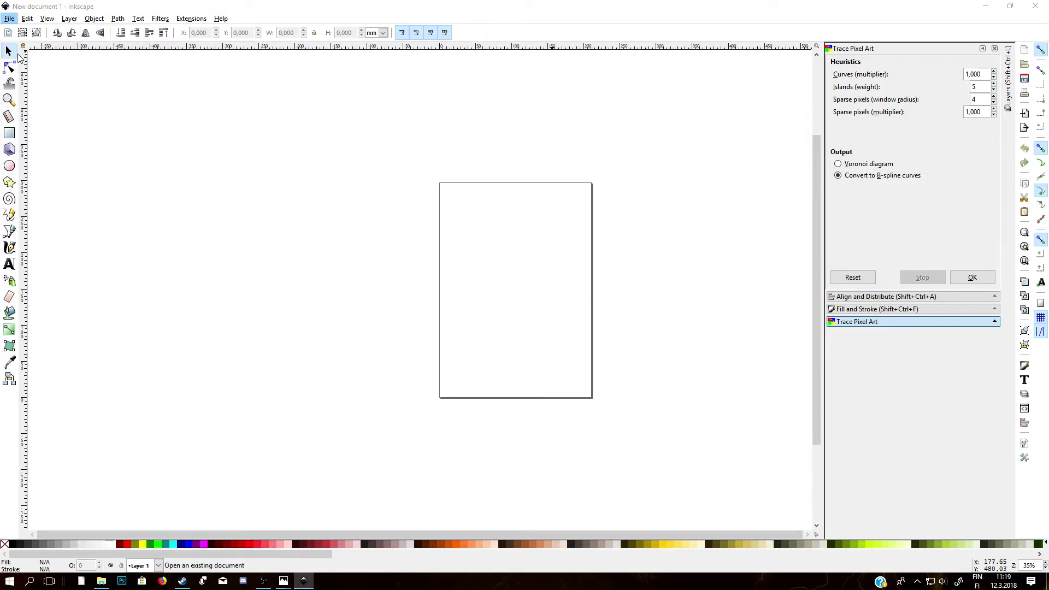
click(31, 98)
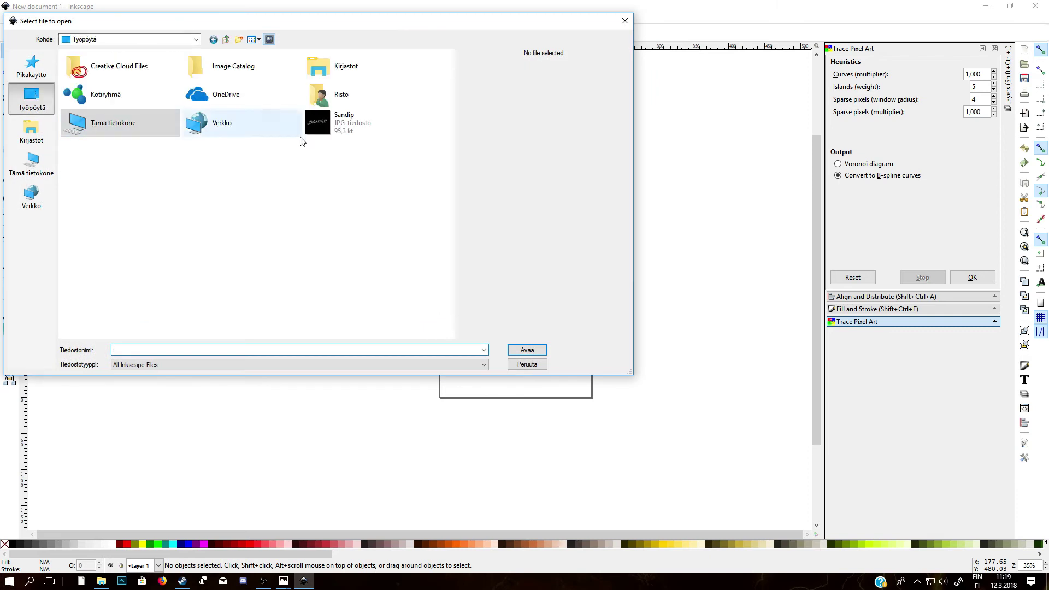
double_click(354, 126)
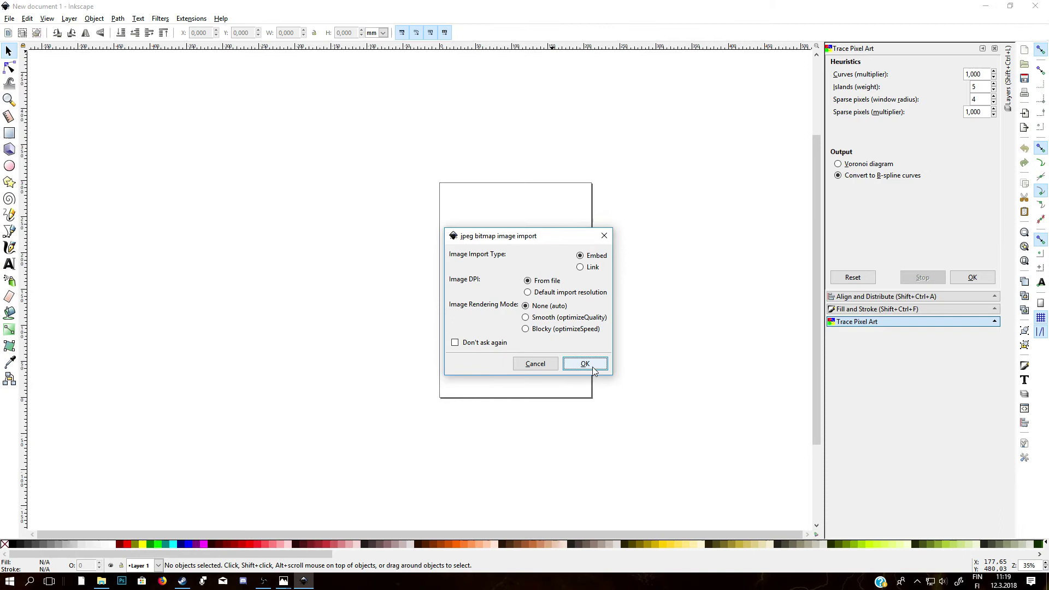
click(585, 363)
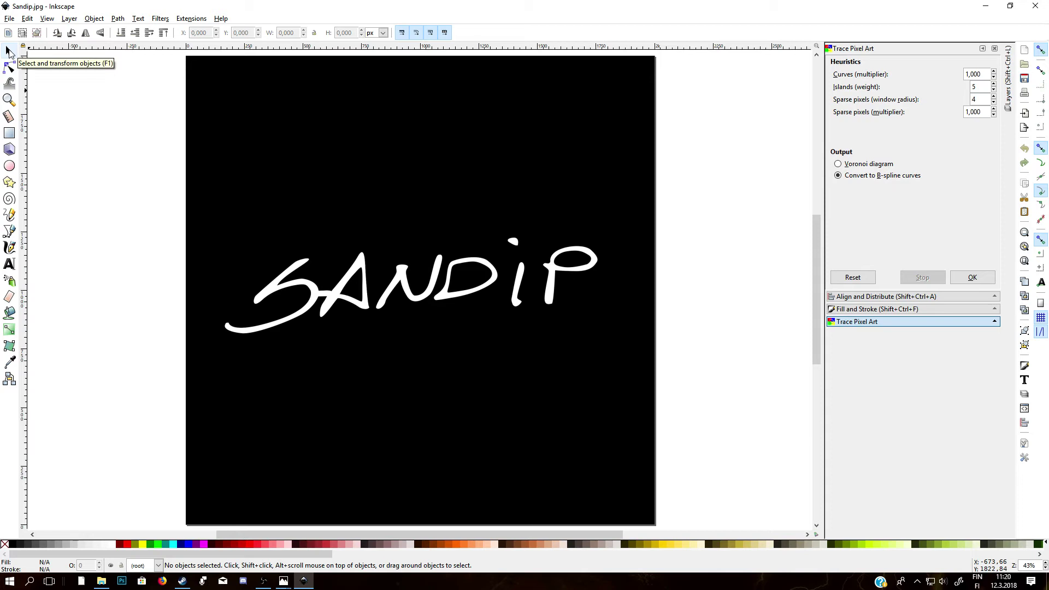
Select the embedded SANDIP image with the Selector tool for tracing
click(8, 52)
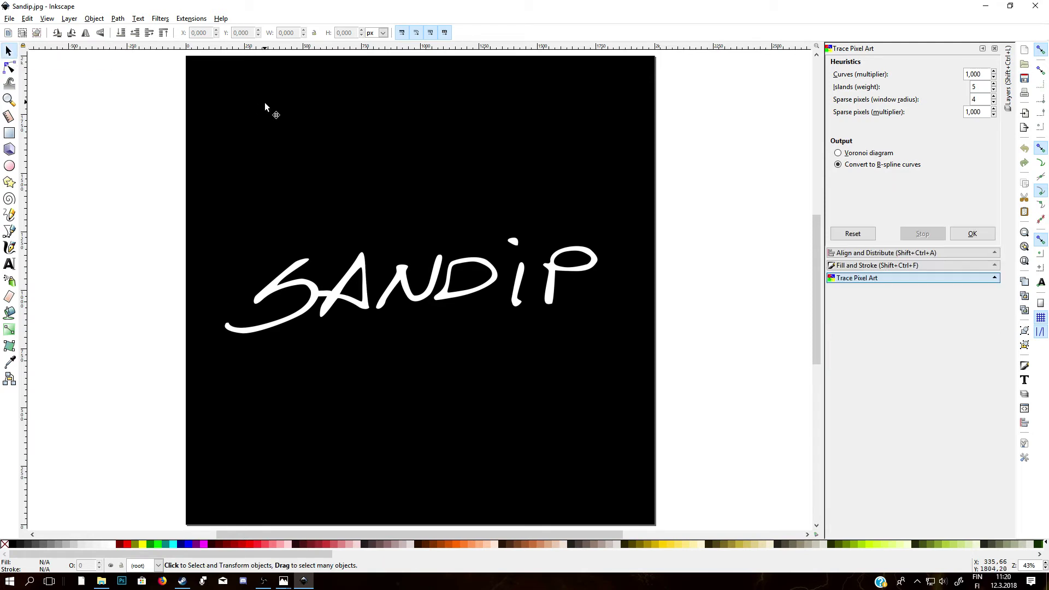
click(315, 134)
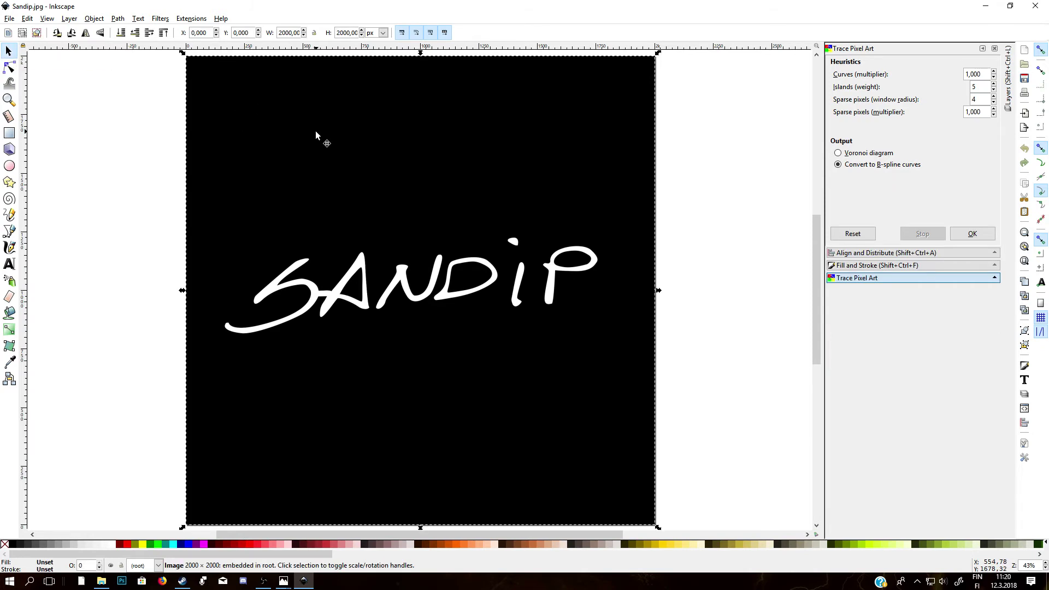
click(117, 21)
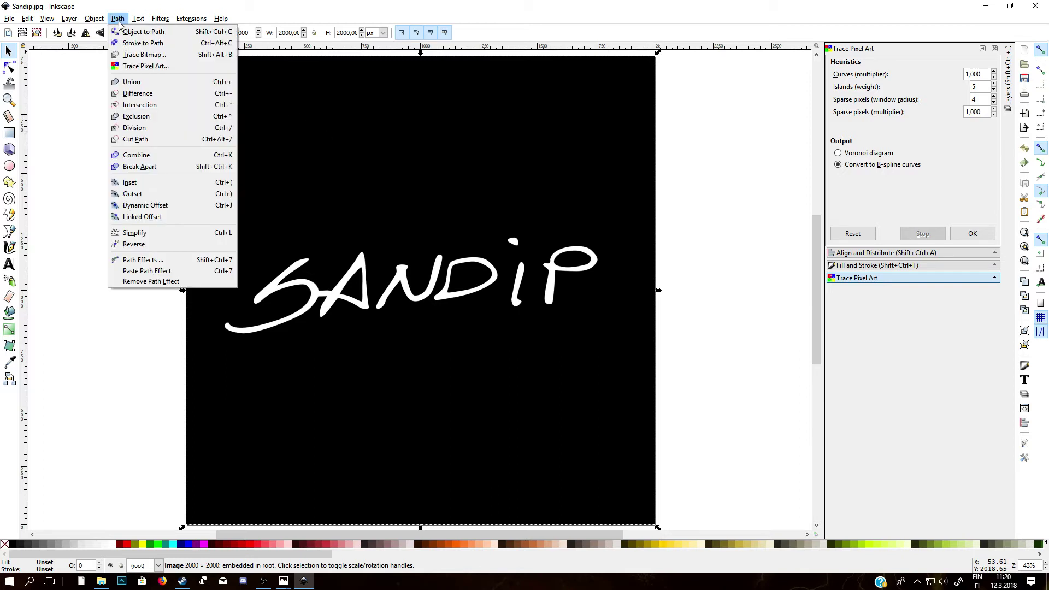
Trace the SANDIP bitmap using color quantization with 3 colors and live preview
click(141, 55)
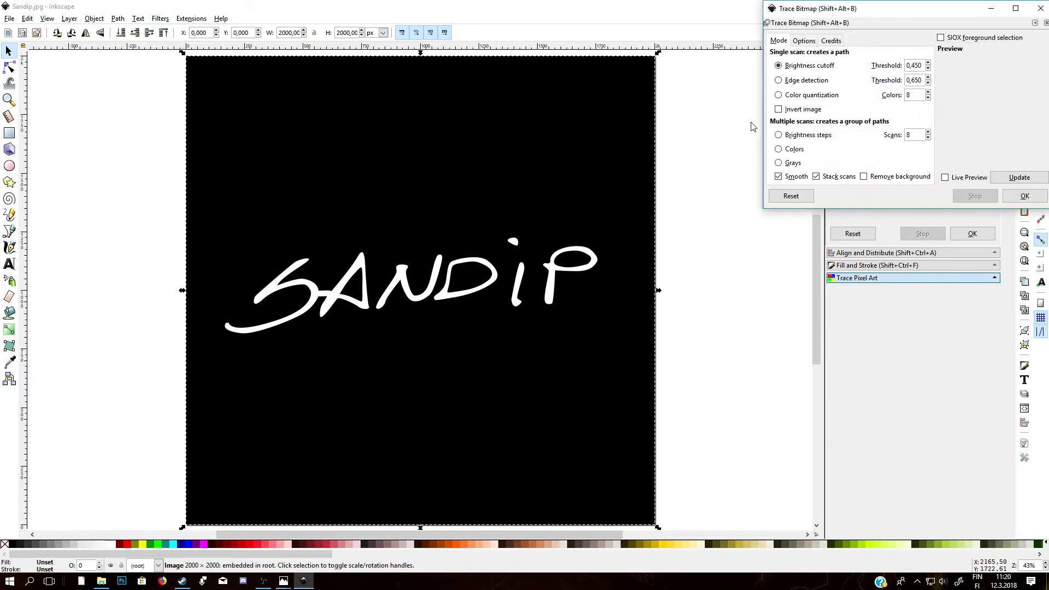
mouse_move(821, 10)
mouse_down()
mouse_move(726, 77)
mouse_move(729, 109)
mouse_up()
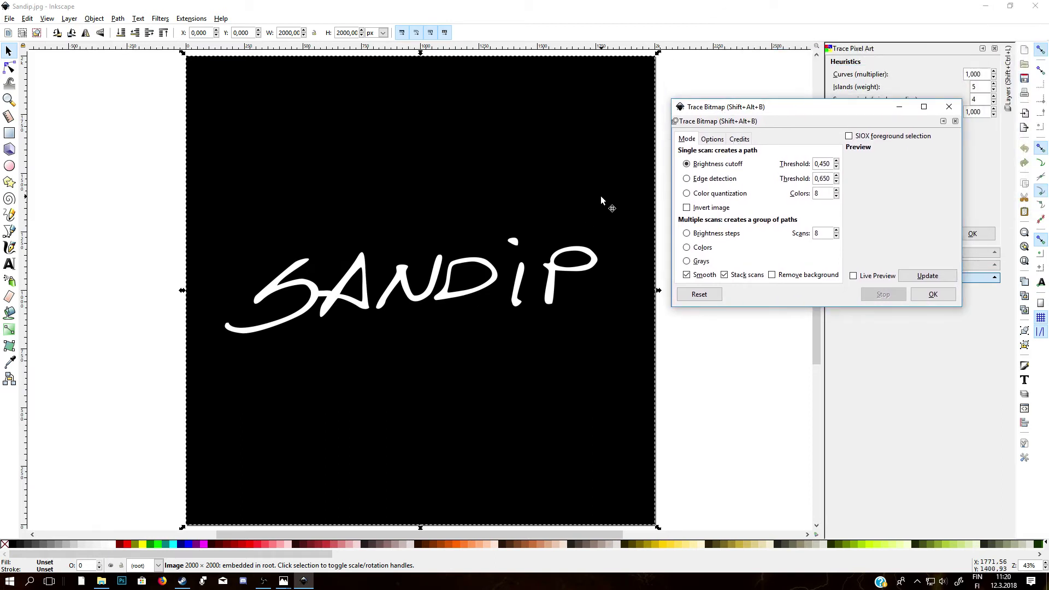
click(686, 194)
click(836, 198)
click(853, 276)
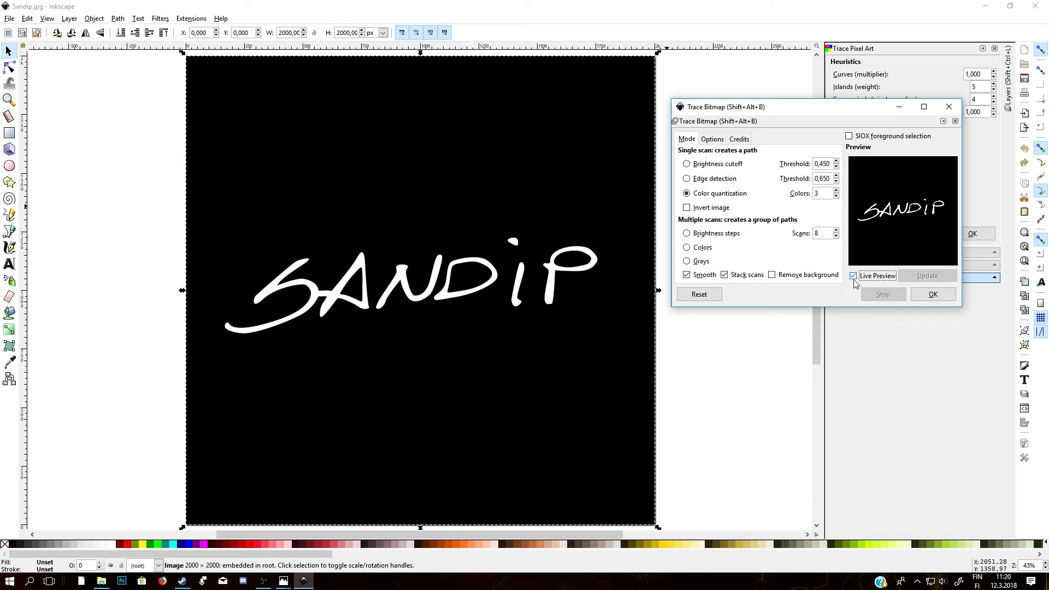
click(934, 297)
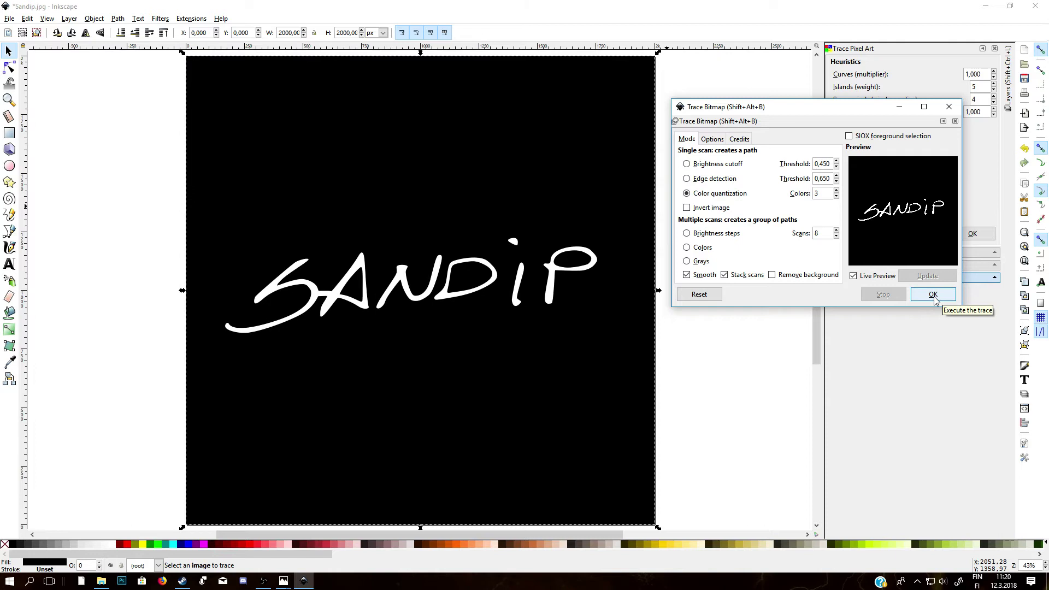
click(950, 106)
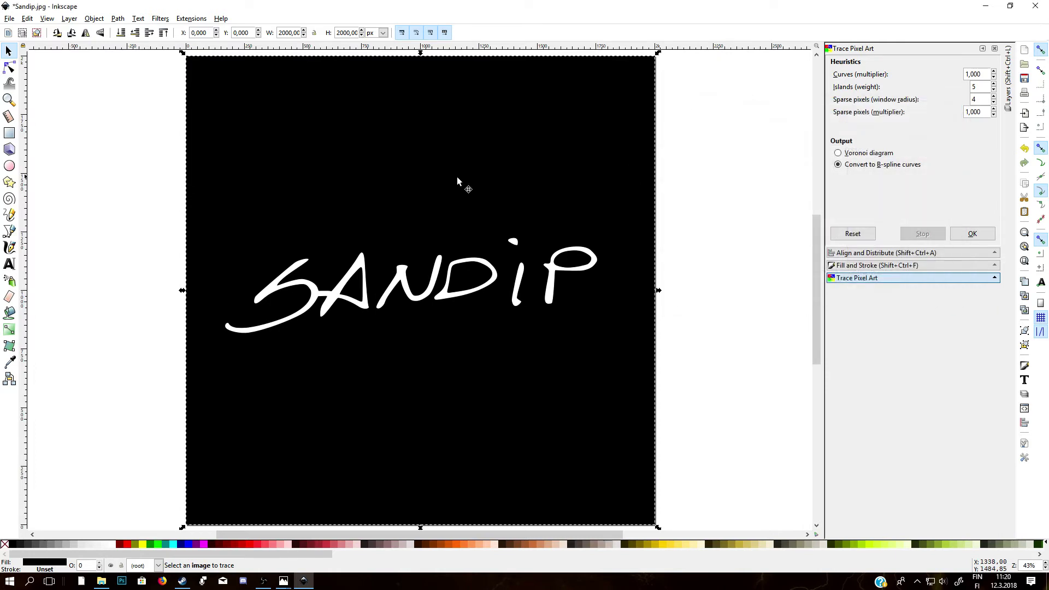
click(10, 67)
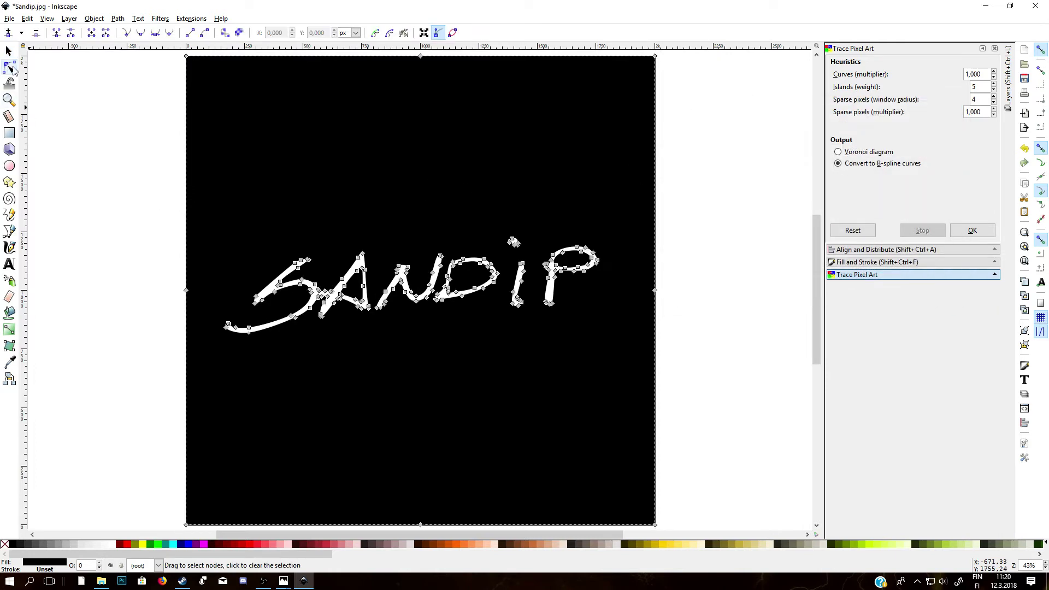
key(s)
key(Delete)
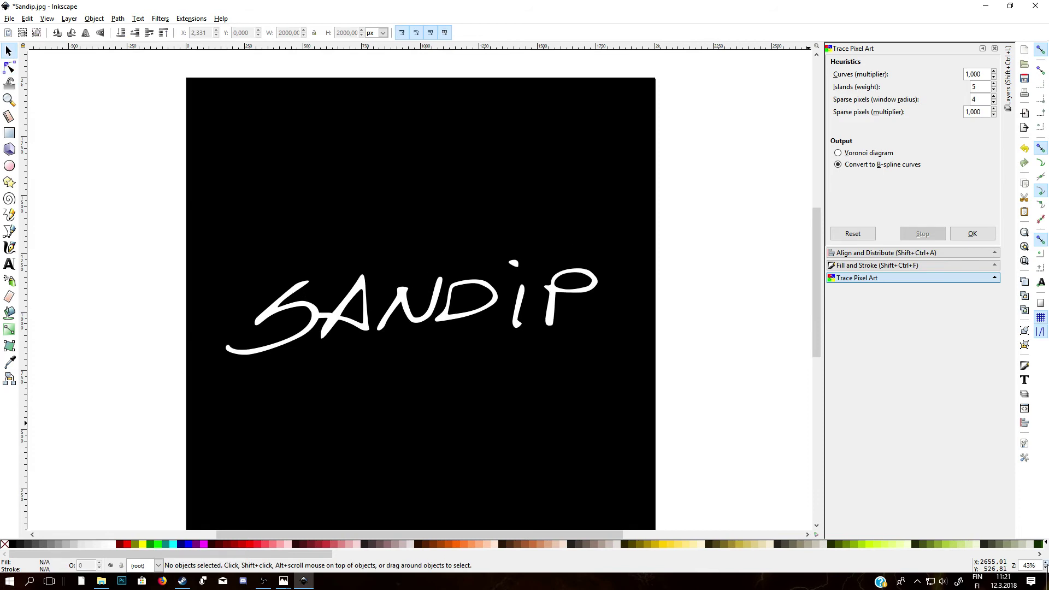
click(1046, 563)
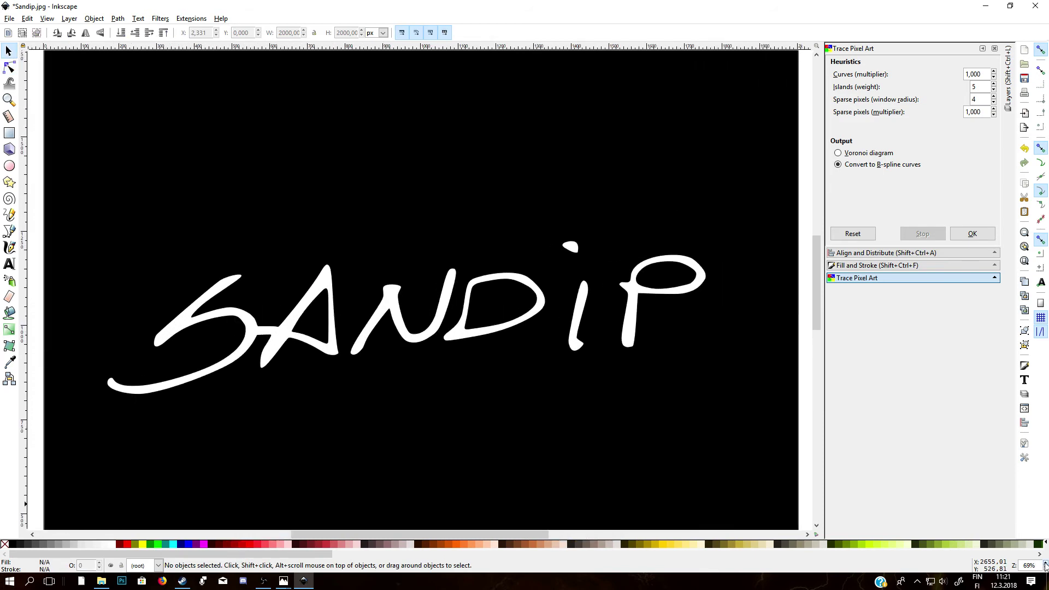
click(1046, 563)
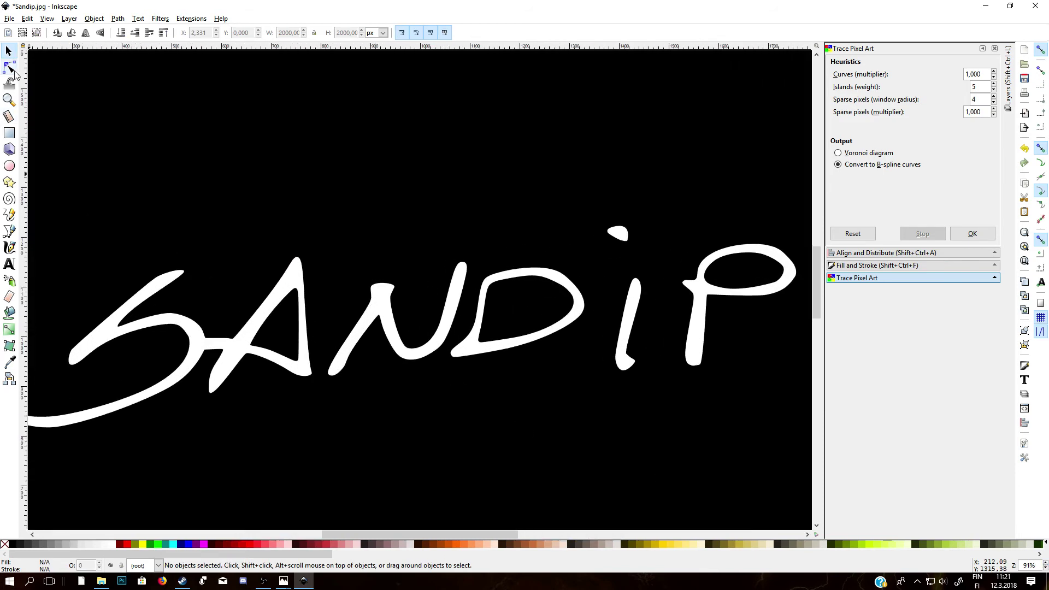
click(9, 67)
click(480, 291)
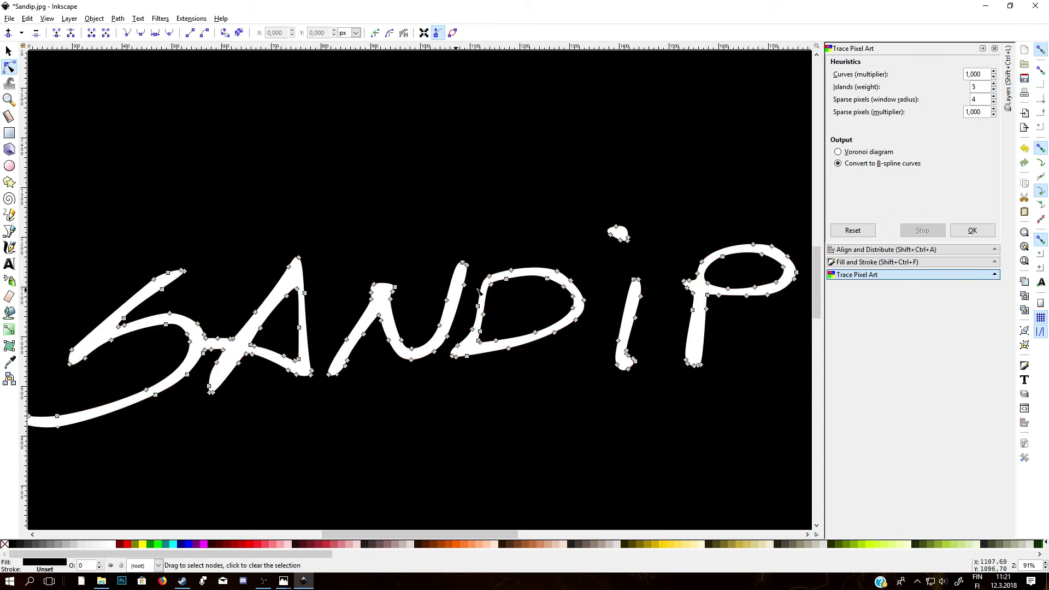
scroll(652, 348, up, 1)
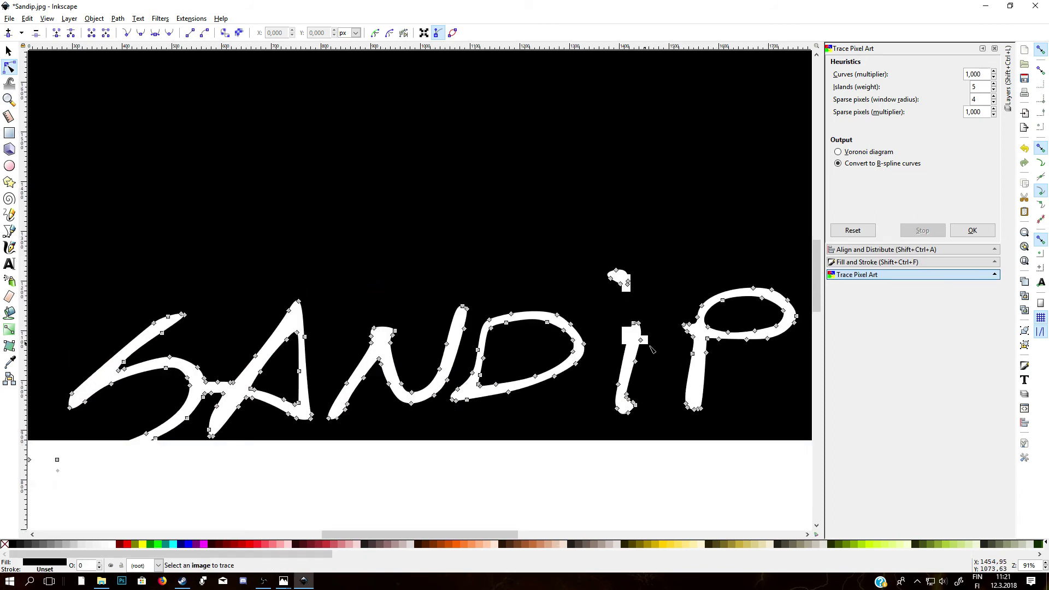
scroll(1045, 565, up, 2)
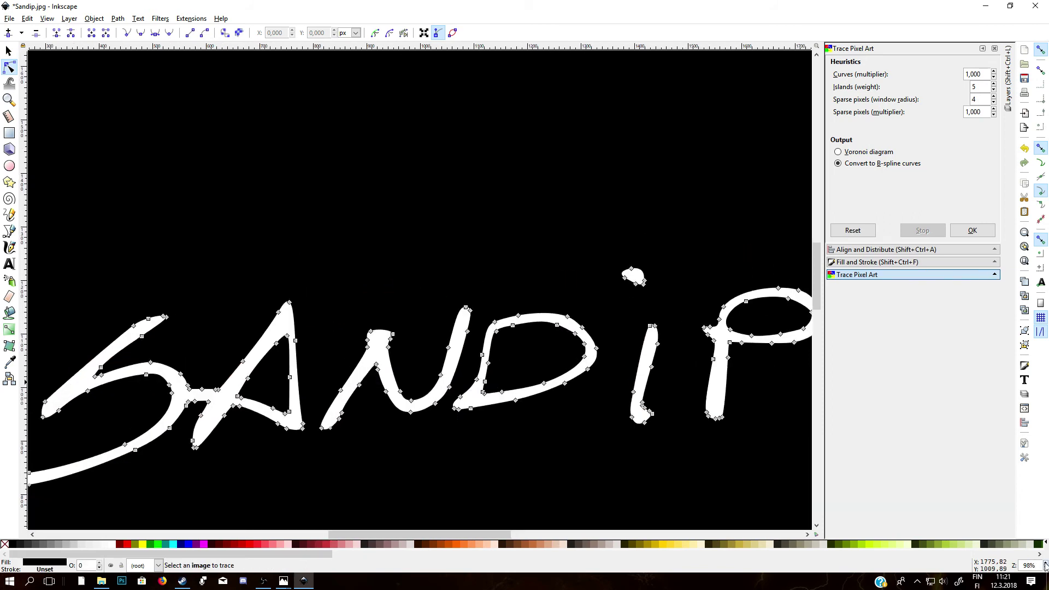
scroll(1045, 564, up, 2)
scroll(1045, 565, up, 2)
scroll(1045, 565, up, 2)
scroll(1045, 565, up, 2)
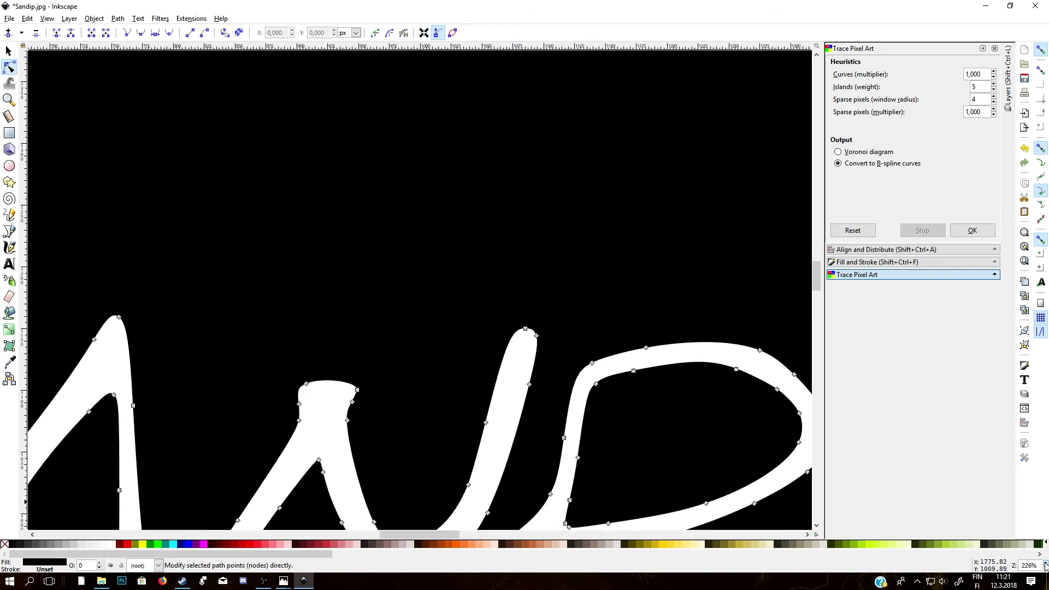
scroll(1044, 564, up, 2)
scroll(1045, 565, up, 2)
scroll(1045, 565, up, 2)
scroll(1045, 564, up, 2)
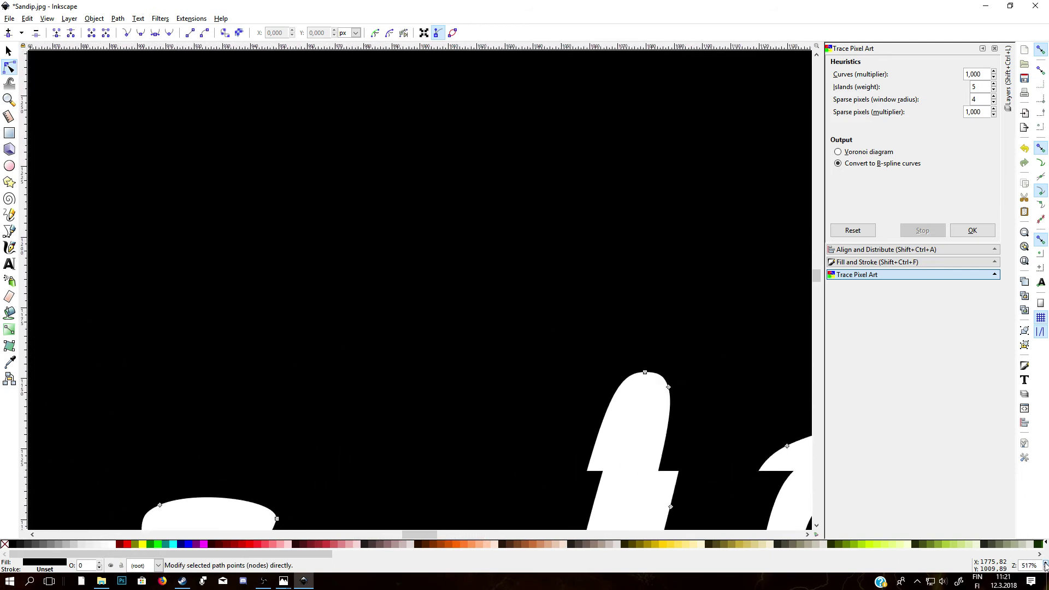
scroll(1045, 565, up, 2)
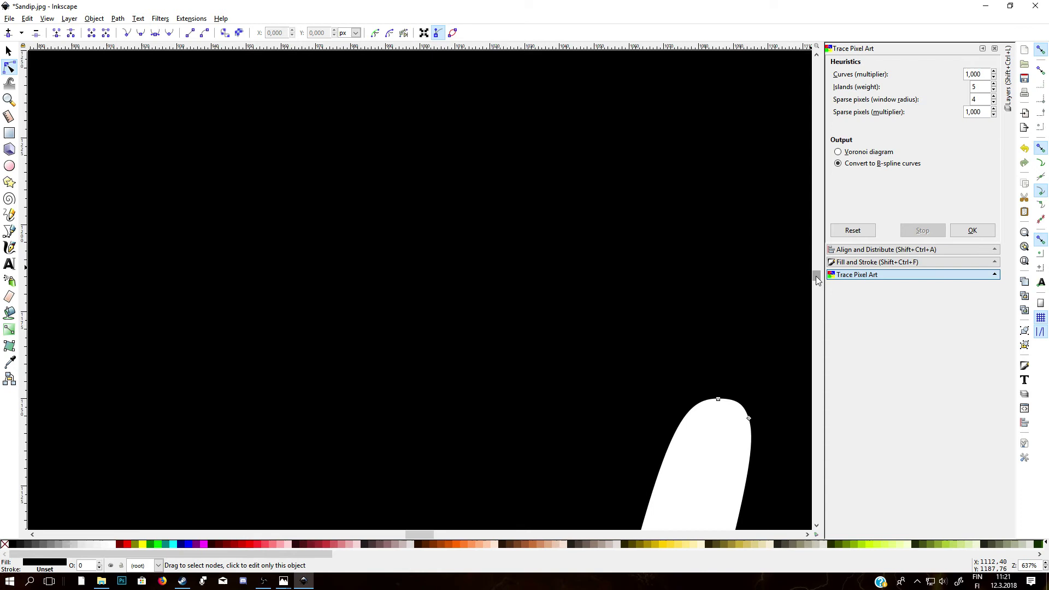
drag(815, 276, 815, 289)
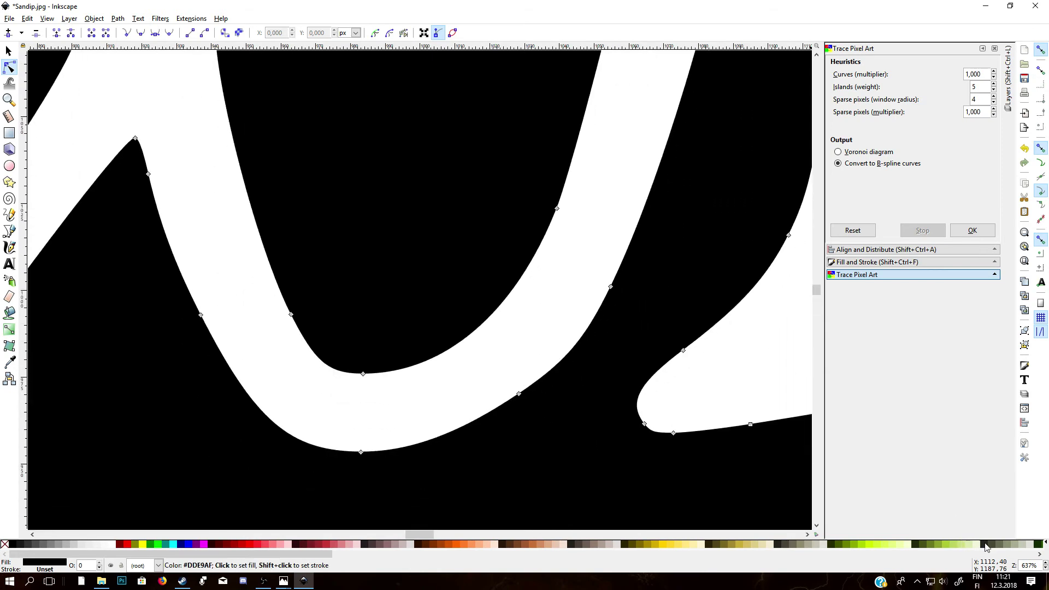
scroll(1045, 565, up, 1)
scroll(1045, 564, up, 1)
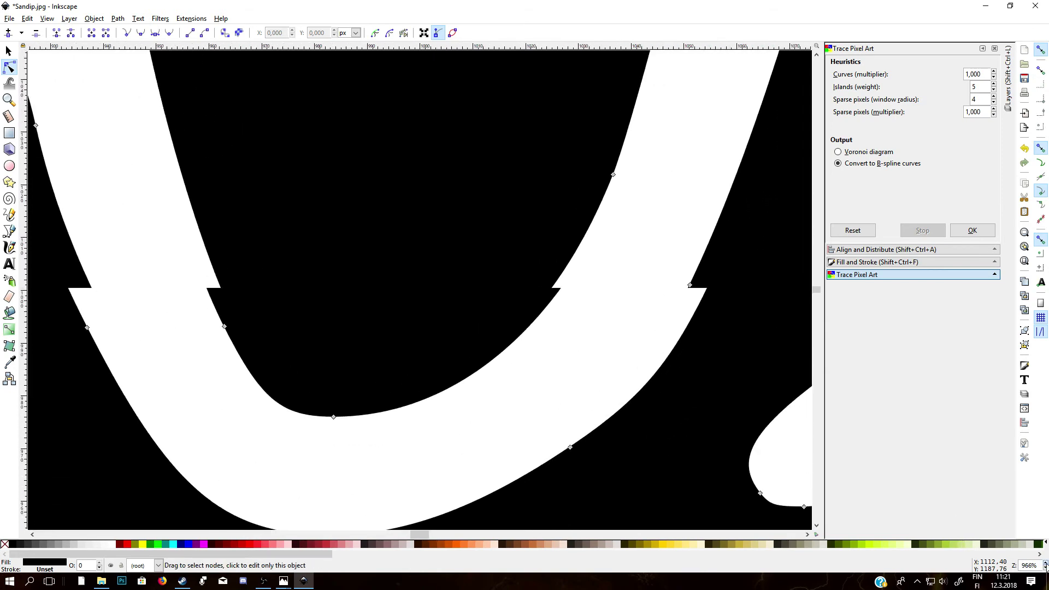
scroll(1045, 565, up, 1)
scroll(1045, 565, up, 1)
scroll(1045, 565, up, 1)
scroll(1045, 565, up, 1)
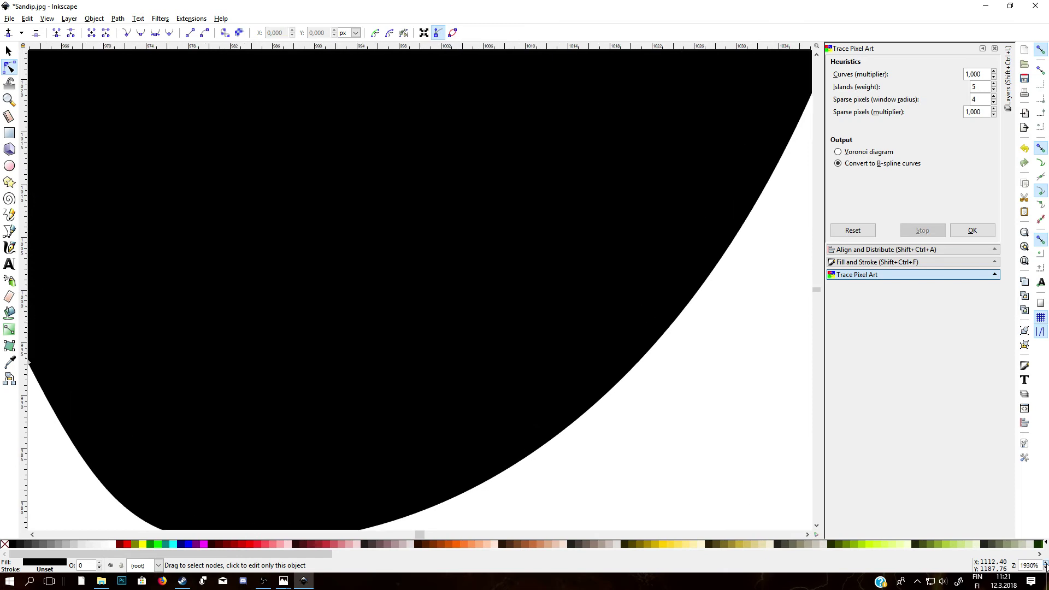
scroll(1045, 565, up, 1)
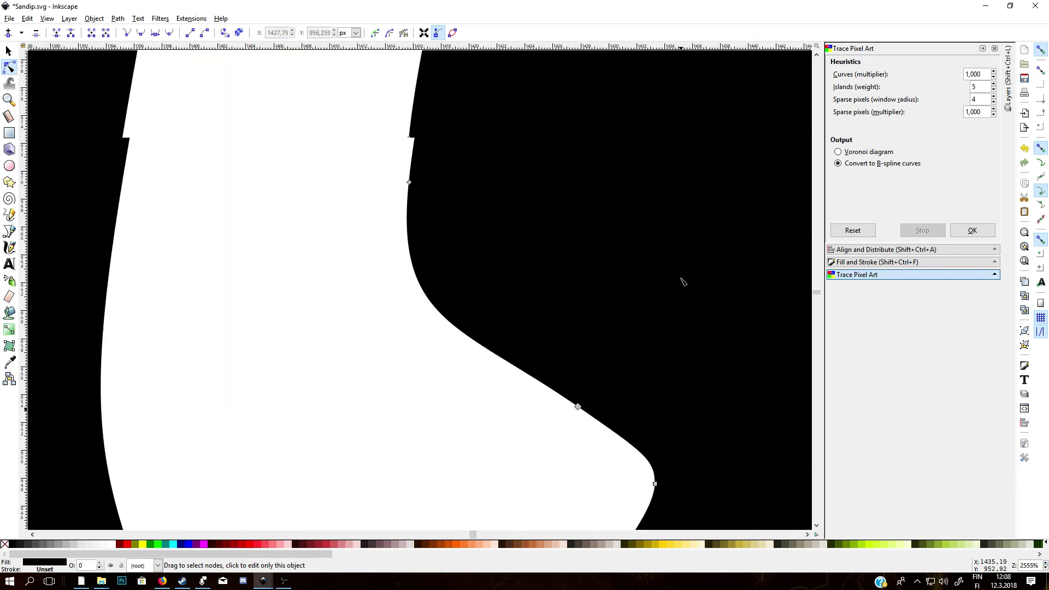
scroll(643, 309, down, 3)
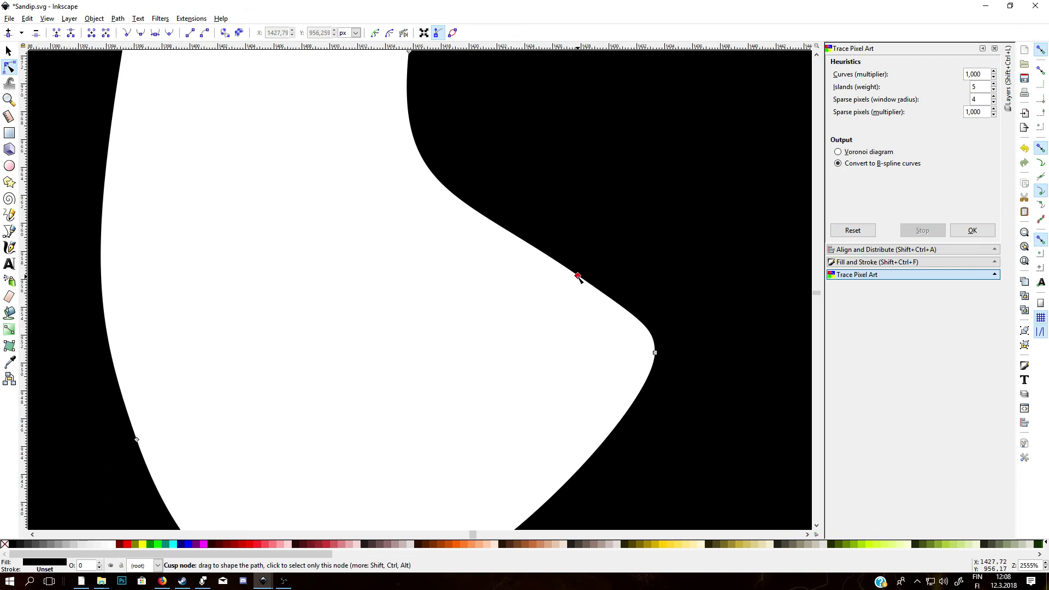
Reposition the bend's cusp node and adjust its handle to reshape the inner curve
drag(578, 276, 597, 257)
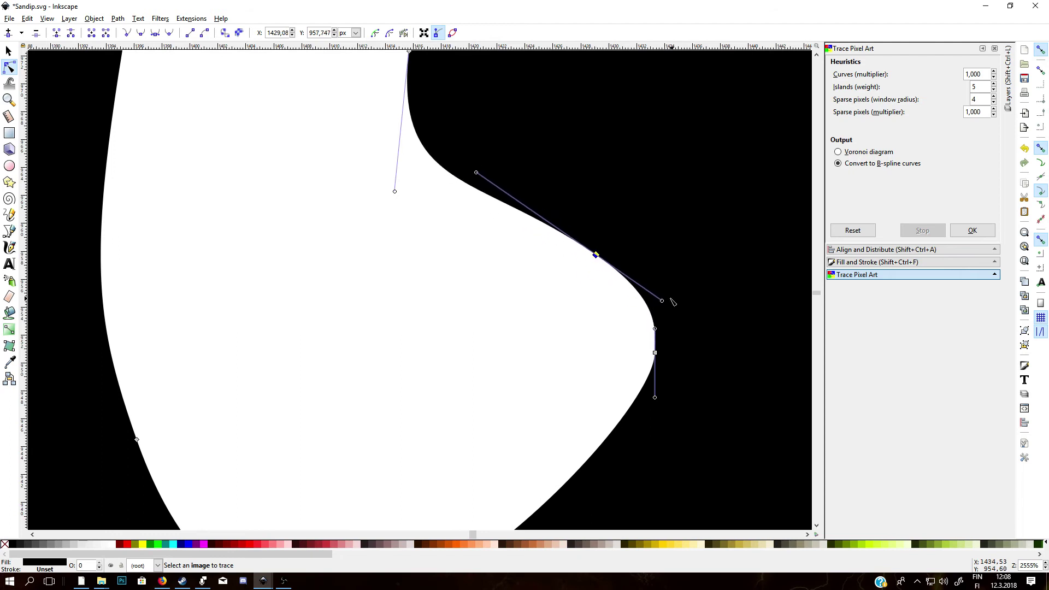
mouse_move(661, 299)
mouse_down()
mouse_move(646, 324)
mouse_move(662, 307)
mouse_up()
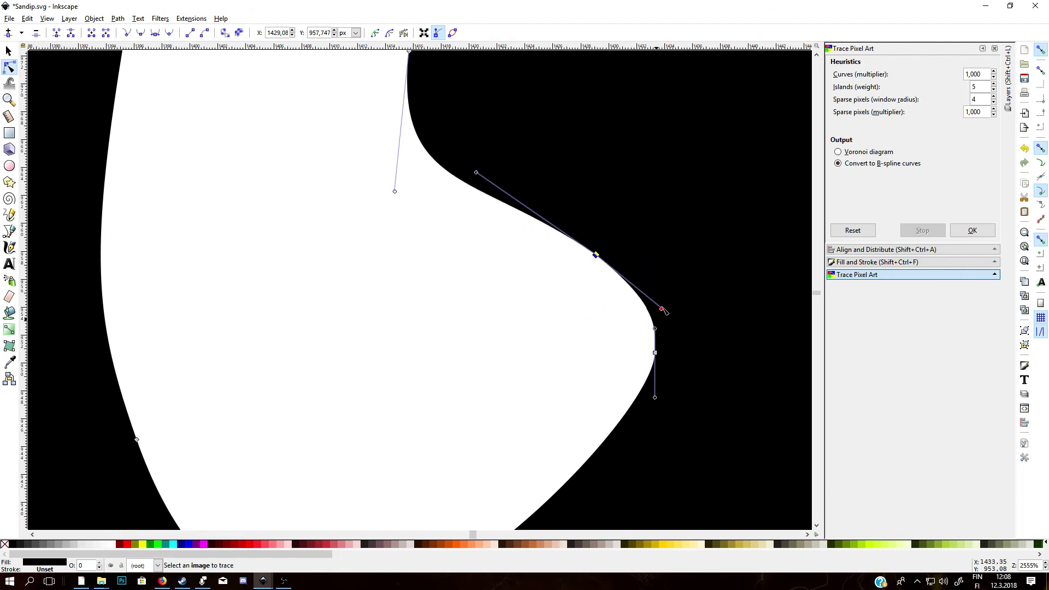
mouse_move(596, 255)
mouse_down()
mouse_move(541, 249)
mouse_move(546, 257)
mouse_up()
scroll(574, 336, down, 1)
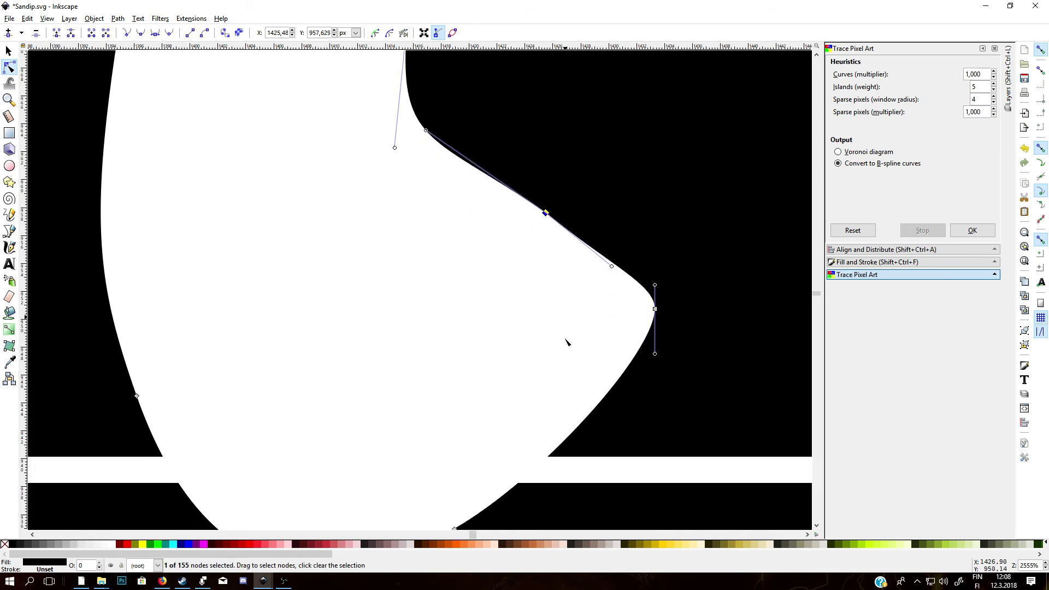
scroll(508, 386, down, 2)
scroll(615, 369, up, 2)
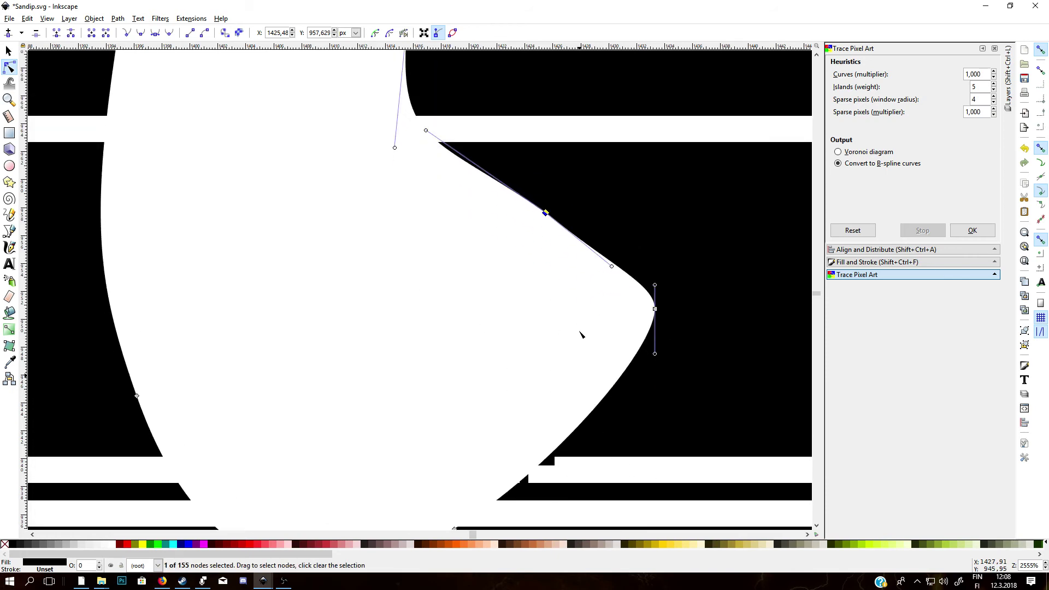
ctrl+scroll(549, 304, down, 1)
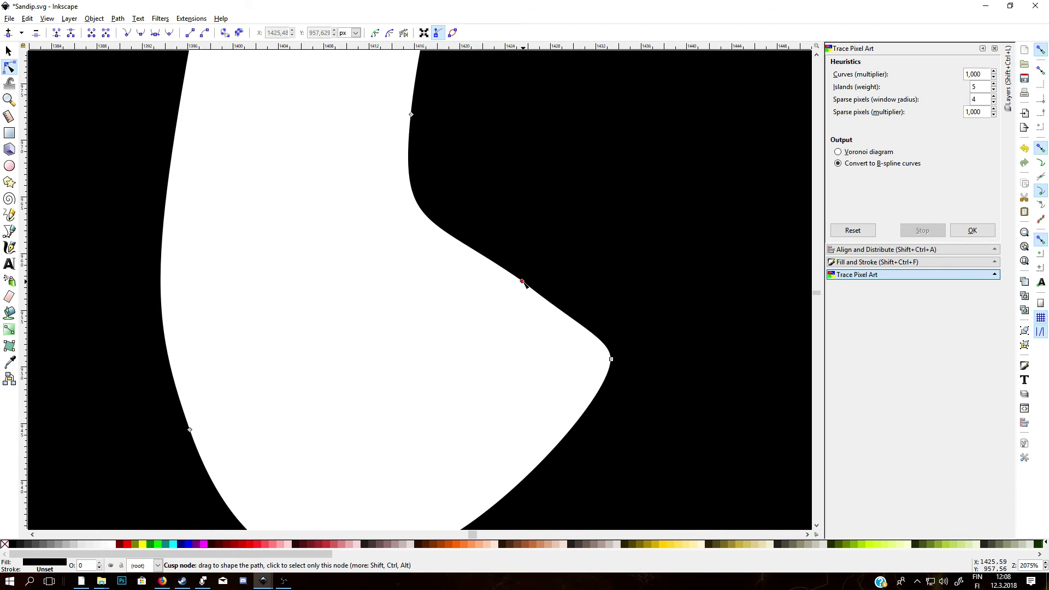
Delete two surplus nodes on the traced stroke's bend, then zoom out
click(523, 283)
key(Delete)
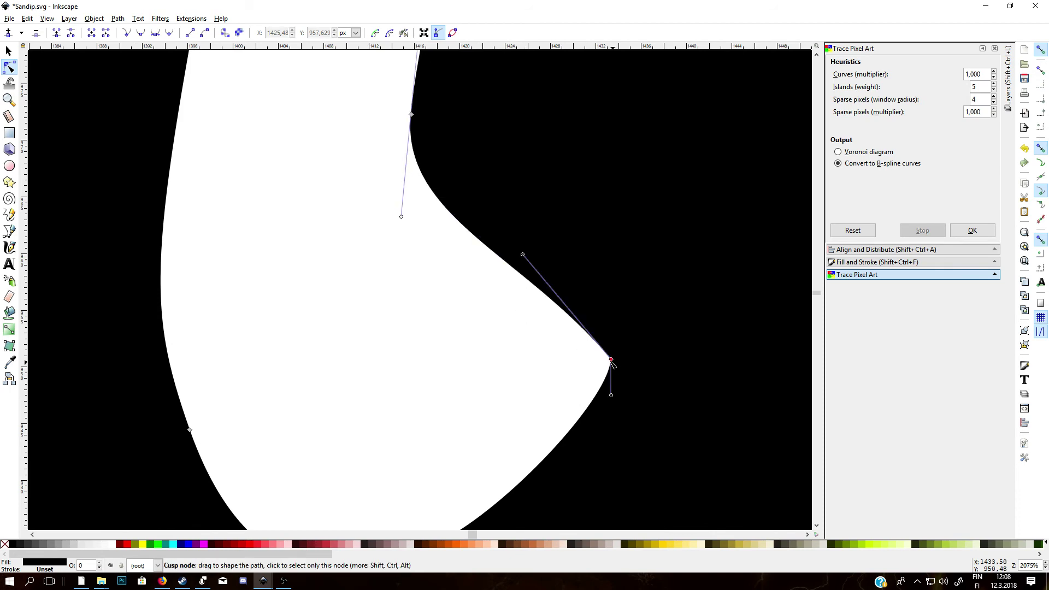
click(521, 369)
click(603, 365)
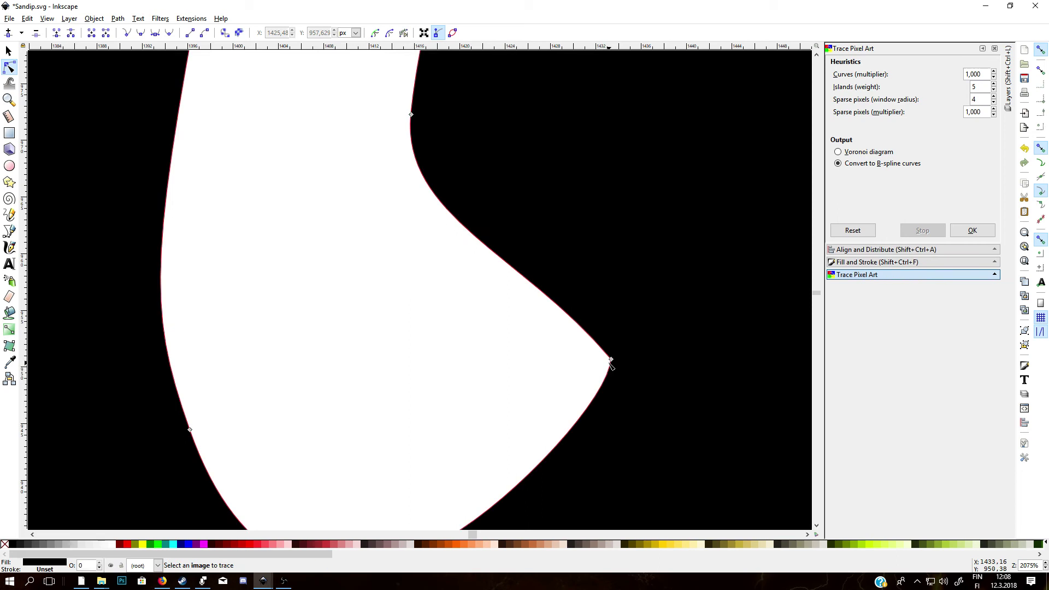
click(611, 360)
key(Delete)
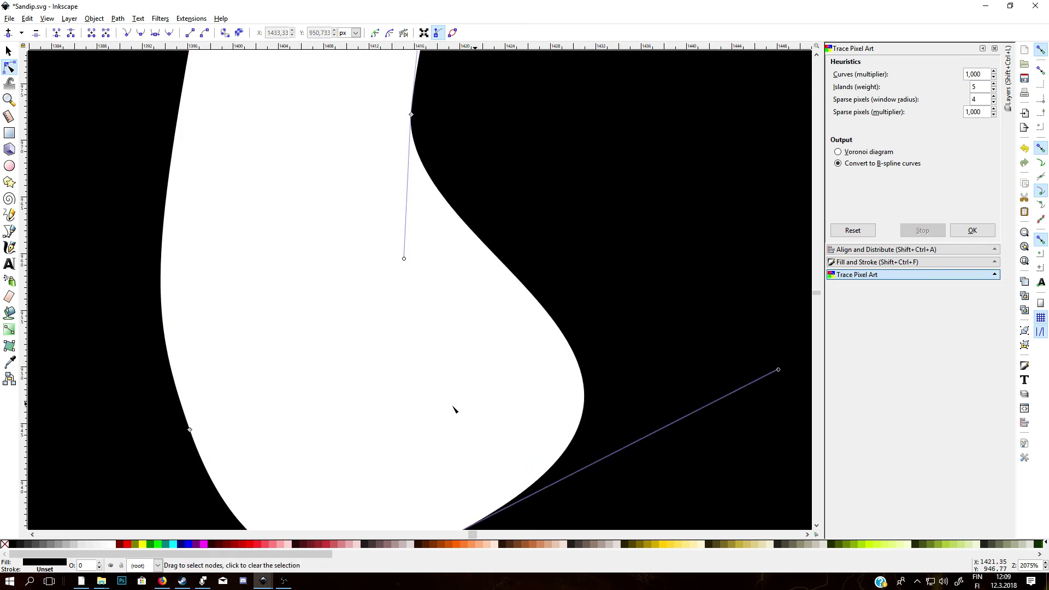
scroll(492, 423, down, 3)
click(509, 336)
scroll(417, 352, up, 2)
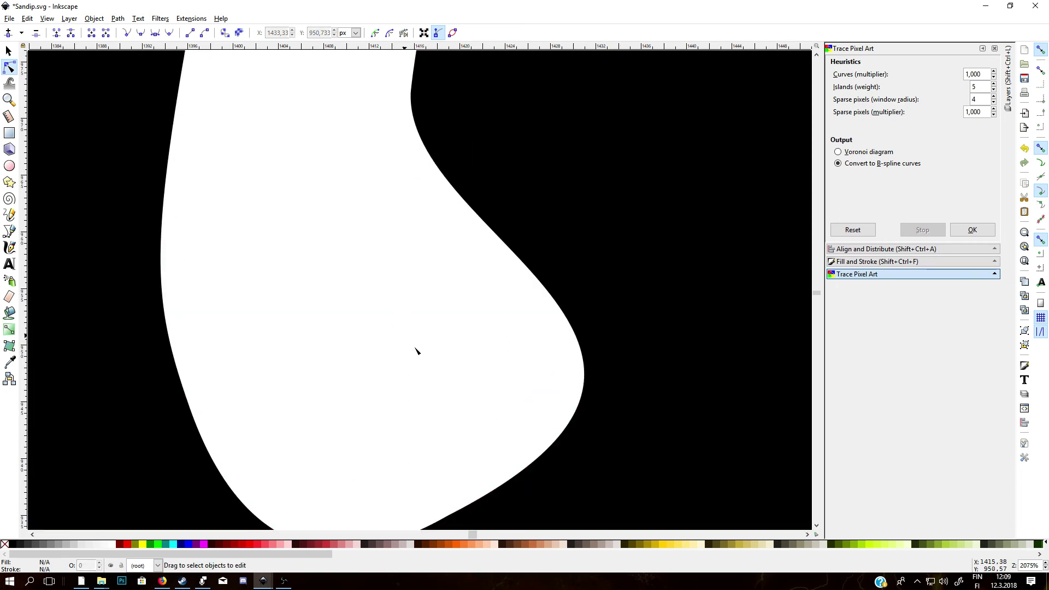
scroll(483, 339, up, 6)
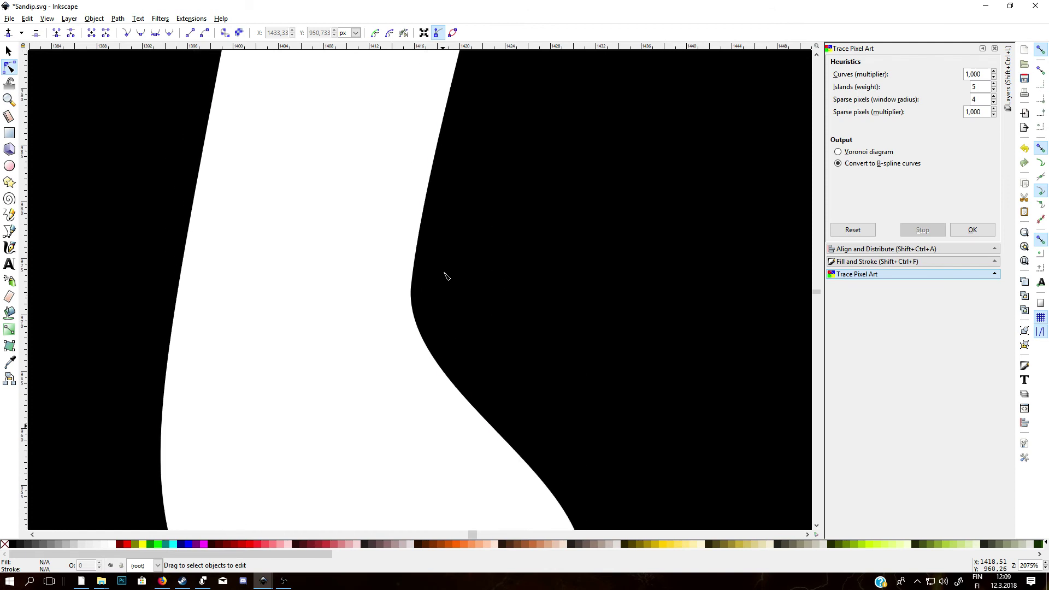
click(1045, 569)
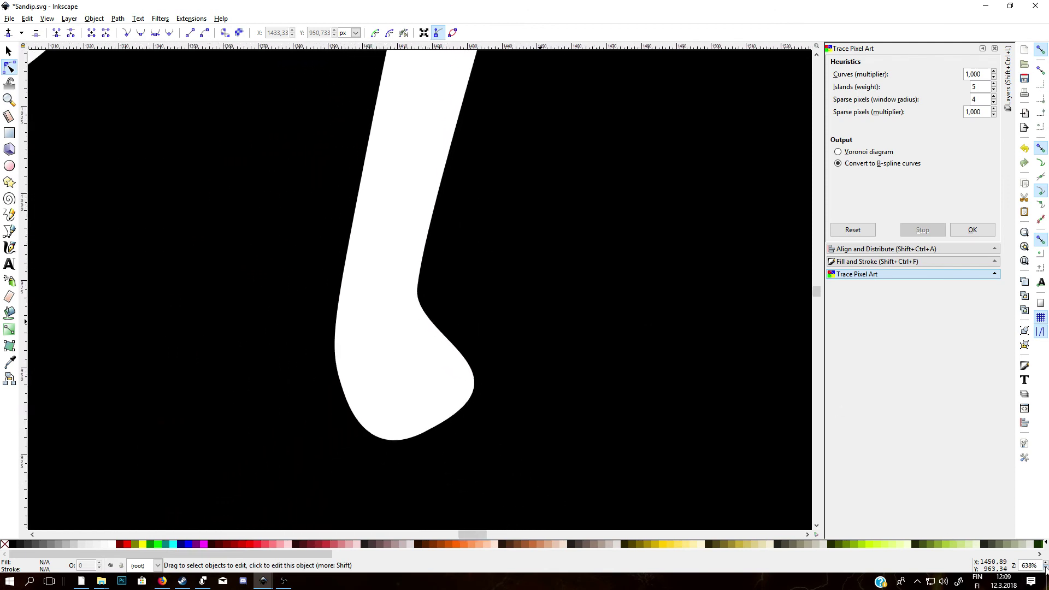
scroll(464, 304, up, 4)
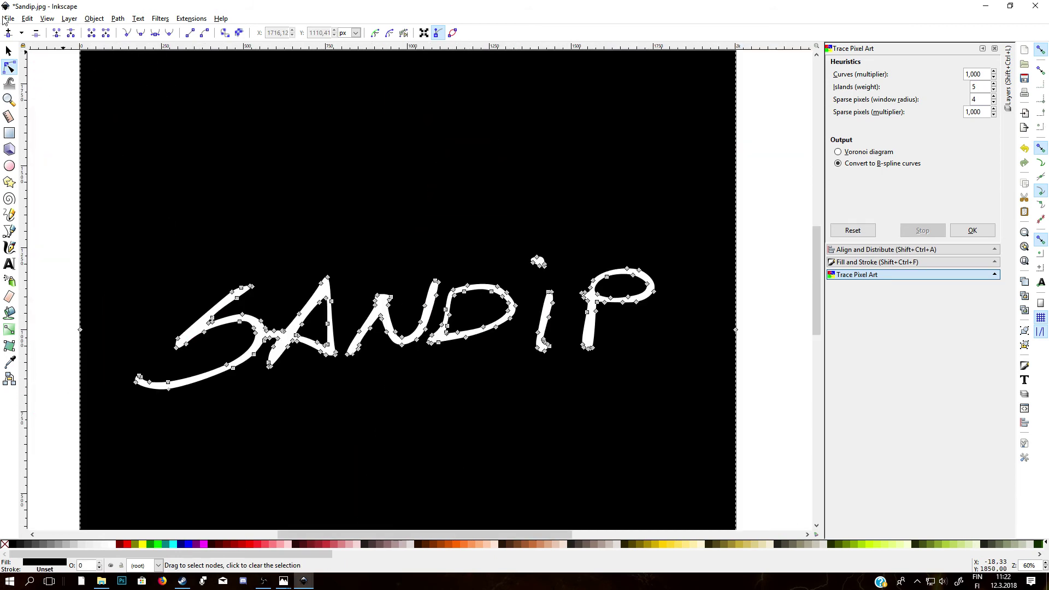
Save the drawing to the desktop as Sandip.svg in Inkscape SVG format
click(9, 18)
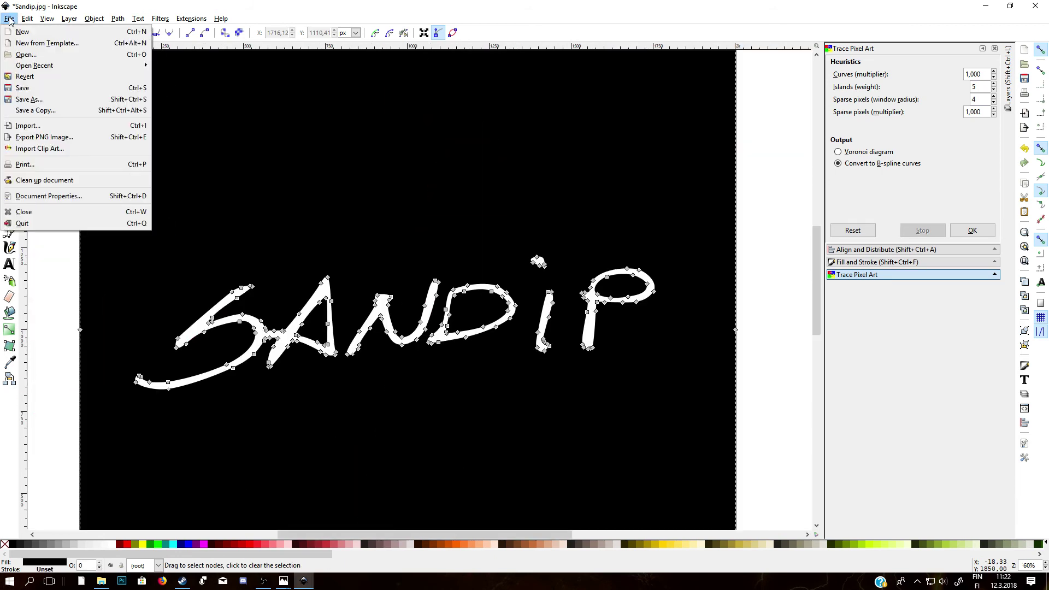
click(37, 99)
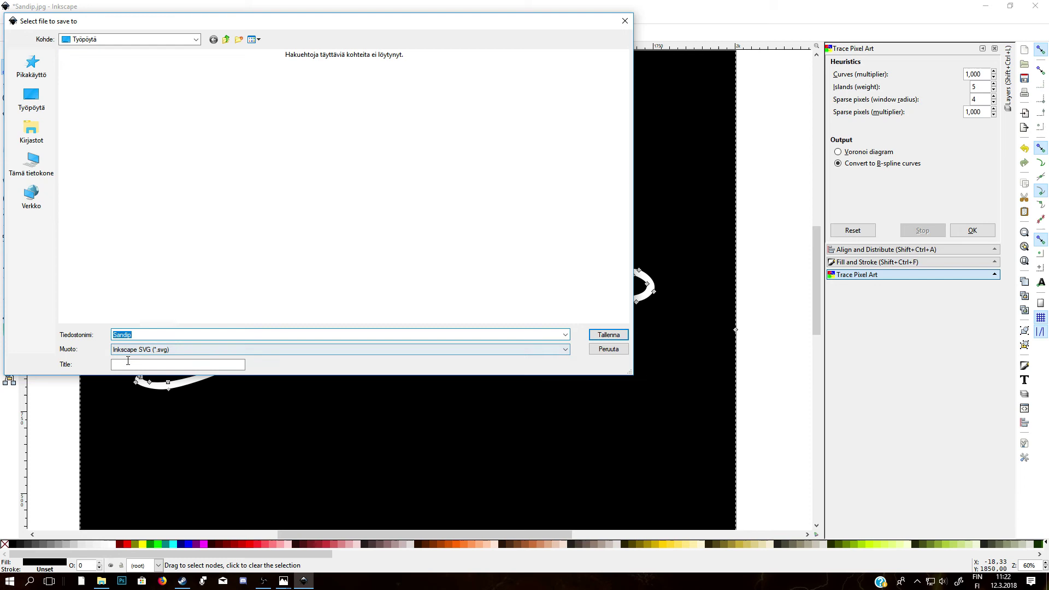
click(611, 336)
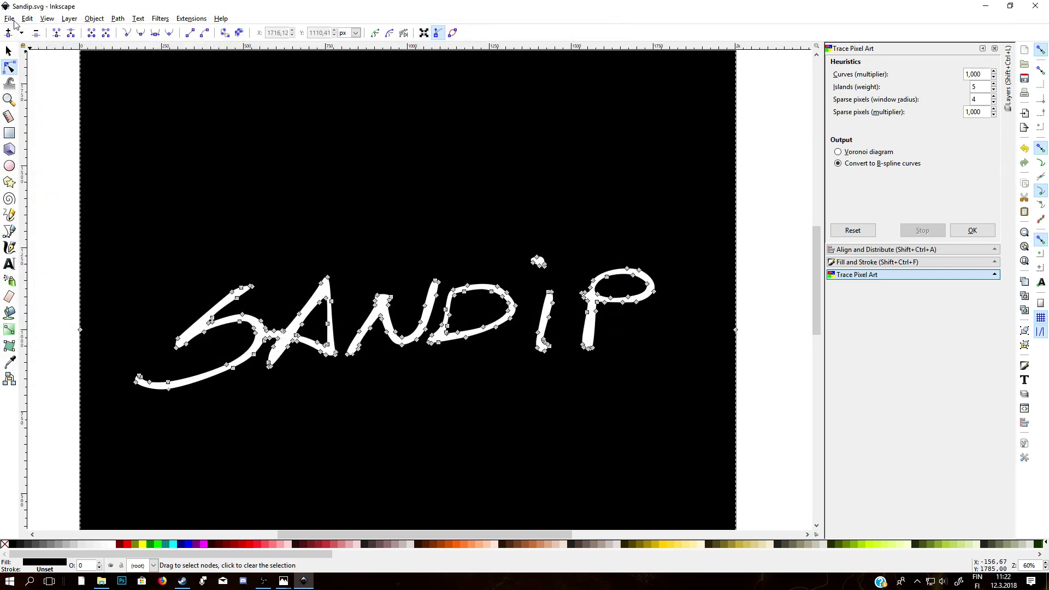
Save a copy as Sandip.pdf in Portable Document Format, accepting the PDF options
click(10, 18)
click(37, 99)
click(140, 349)
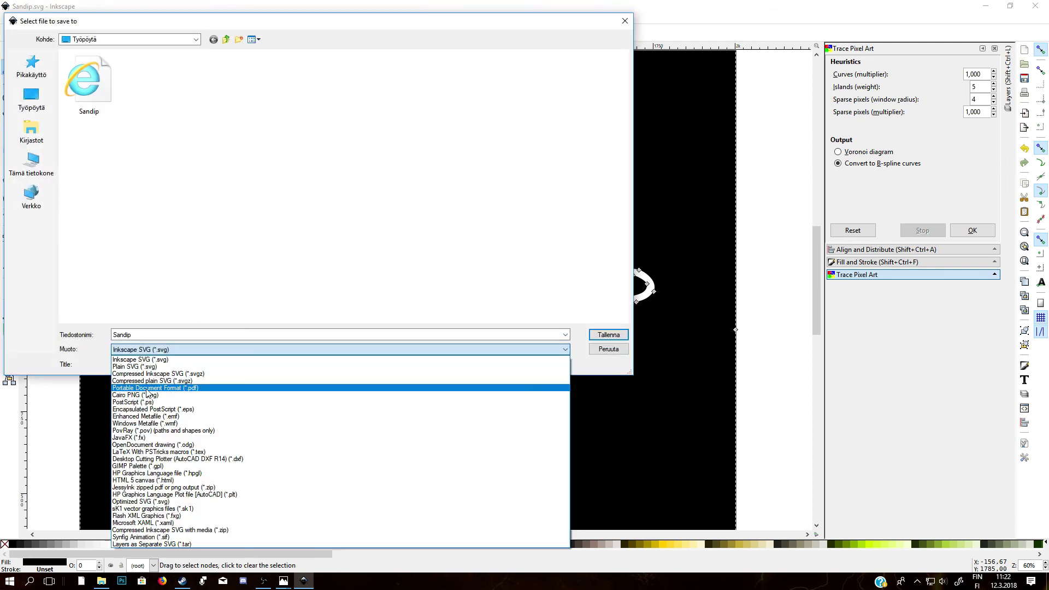
click(186, 388)
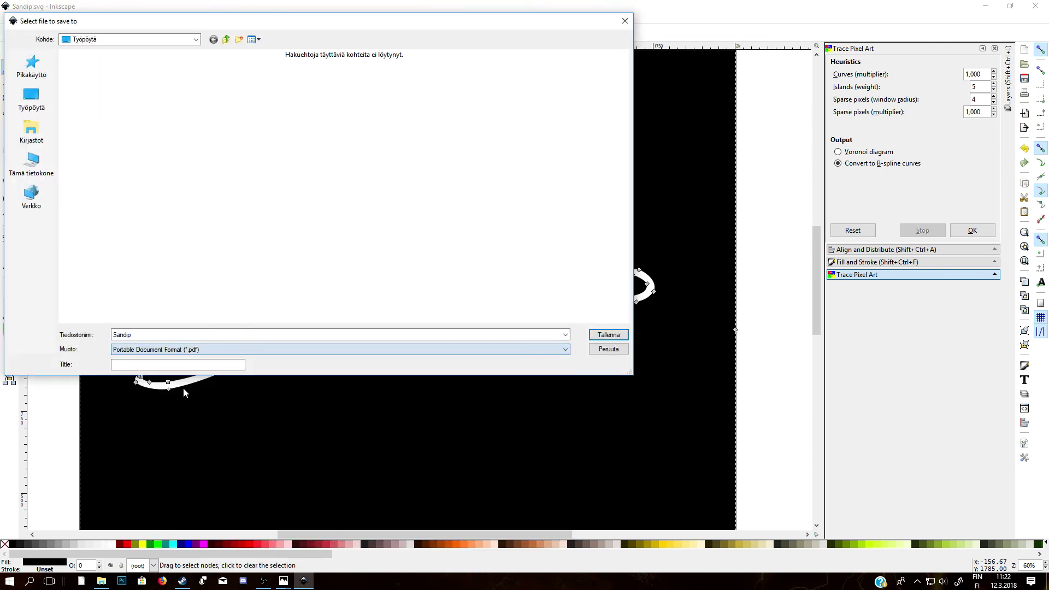
click(608, 336)
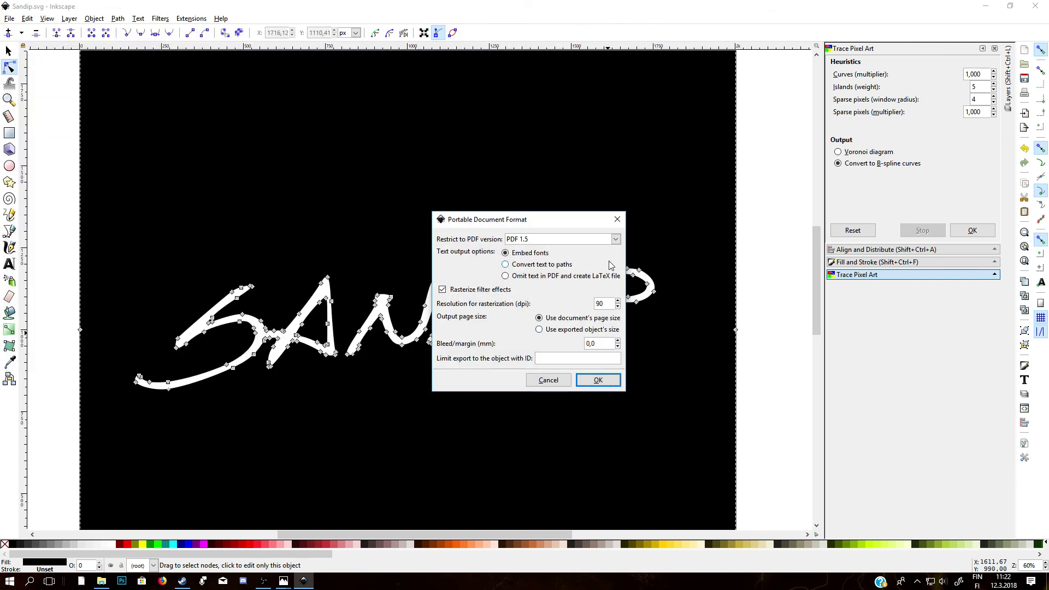
click(601, 381)
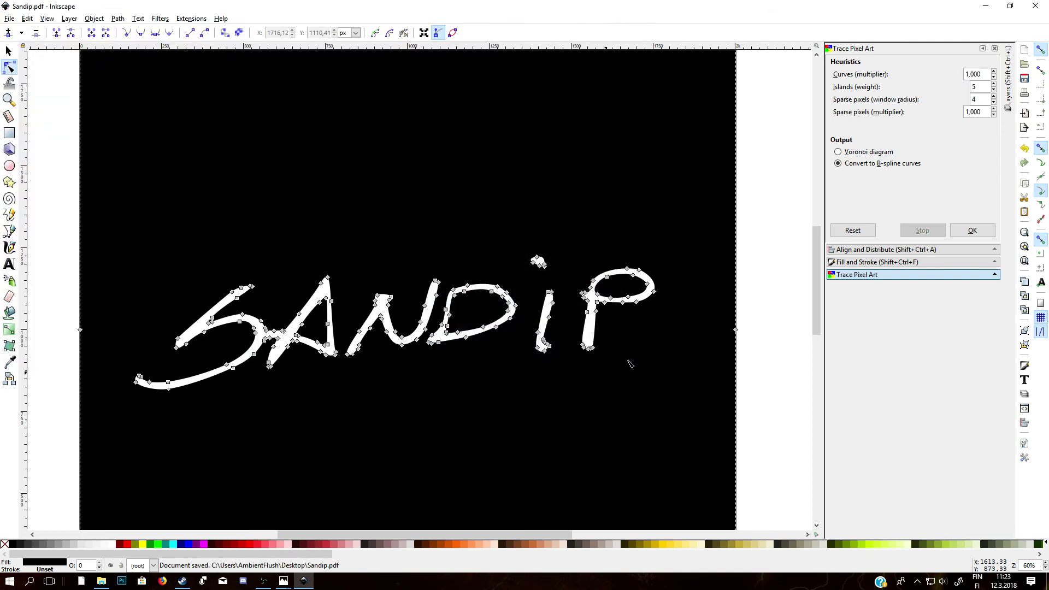
Close Inkscape and open Sandipttttt.pdf from the desktop in Edge
click(1025, 7)
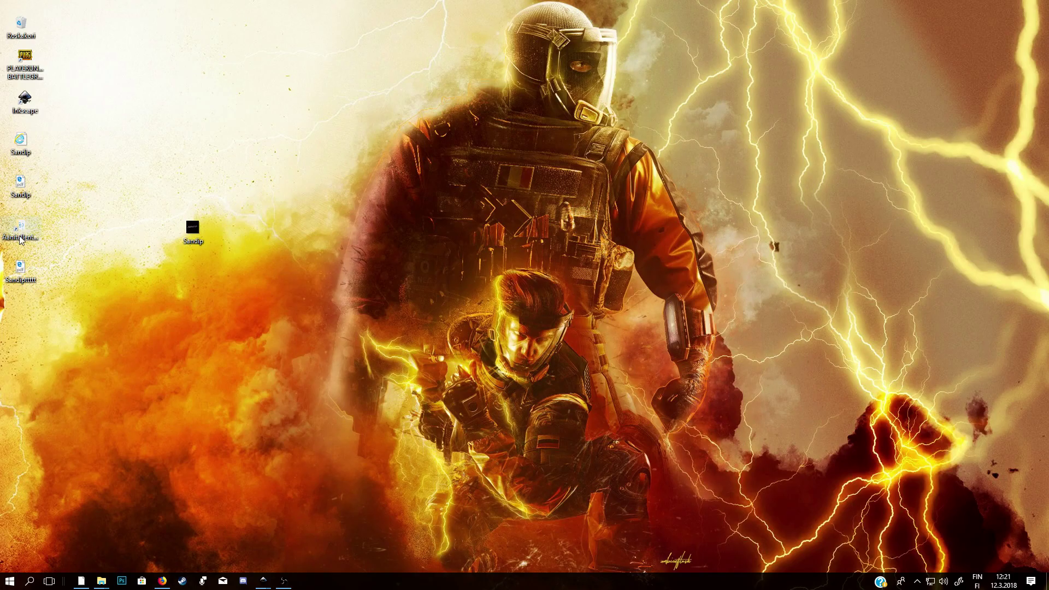
double_click(20, 269)
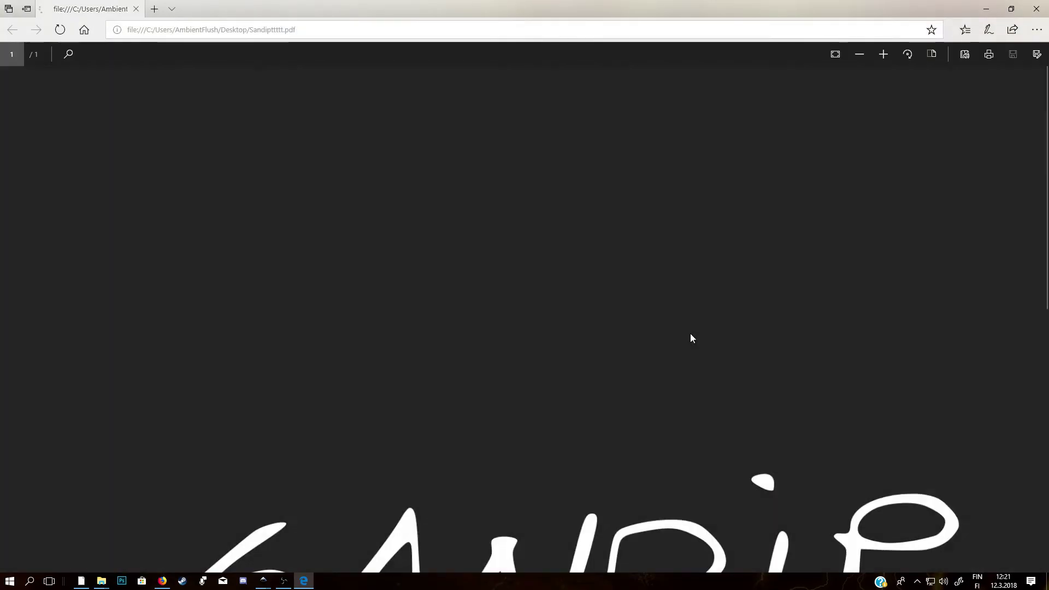
scroll(712, 389, down, 3)
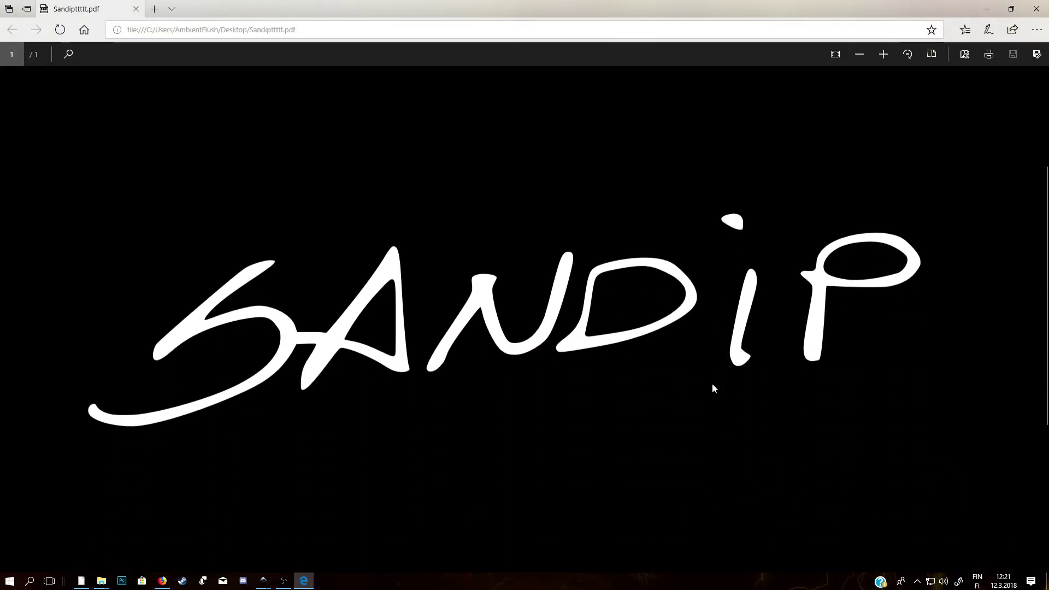